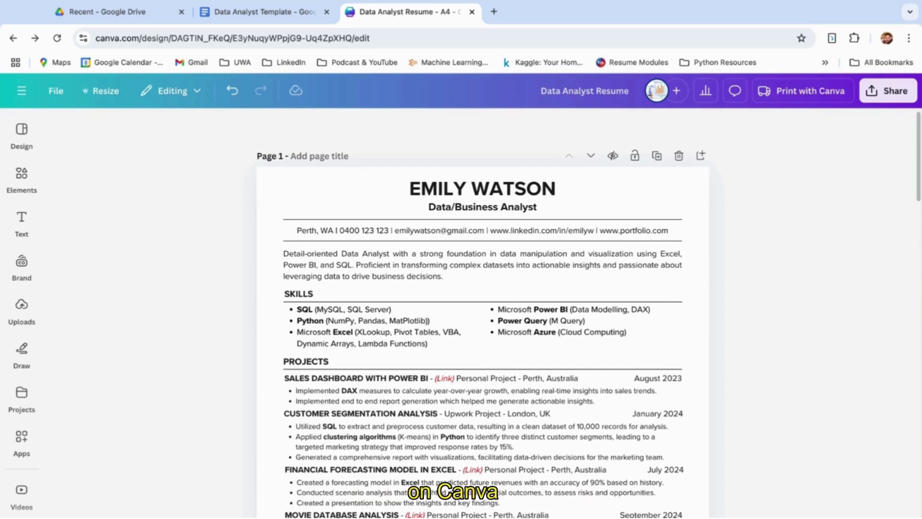
Step: Switch to the Data Analyst Template Google Docs tab and review the resume's Projects section
key("ctrl+shift+Tab")
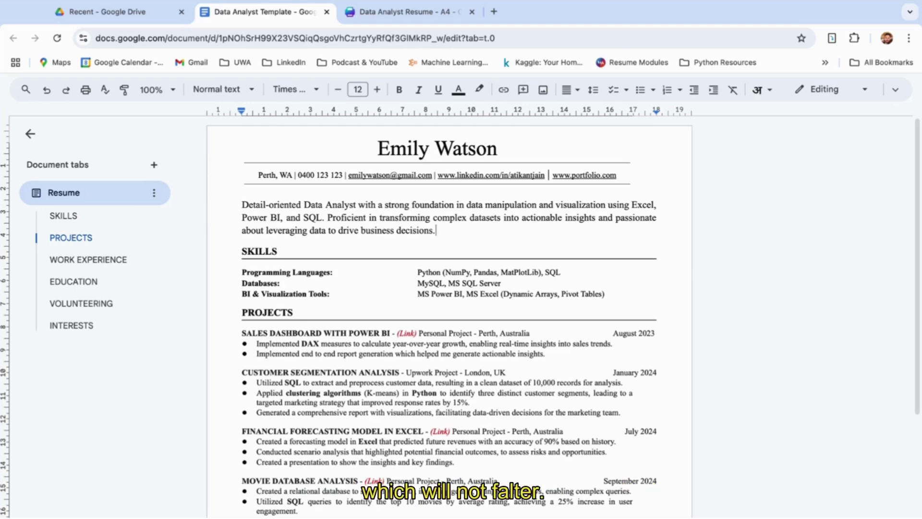
Step: Return to the Canva Data Analyst Resume design and select the contact-details text box
key("ctrl+Tab")
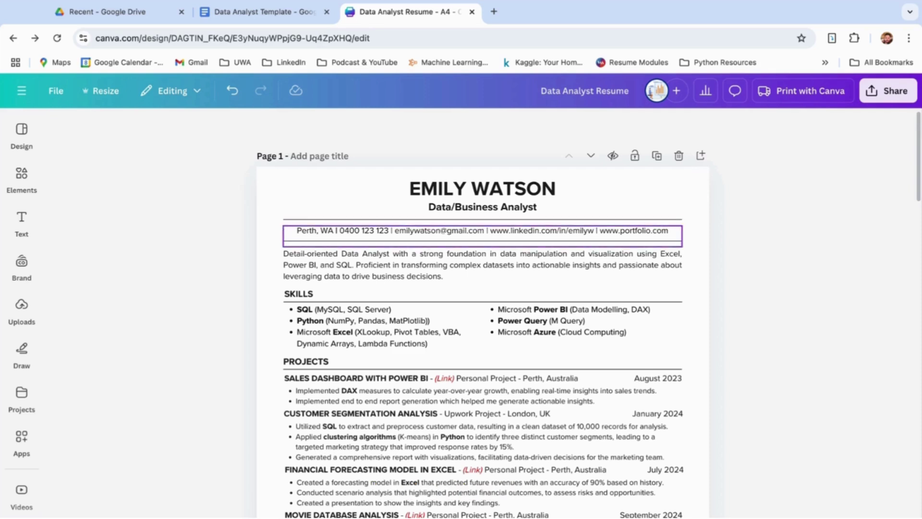
left_click(482, 235)
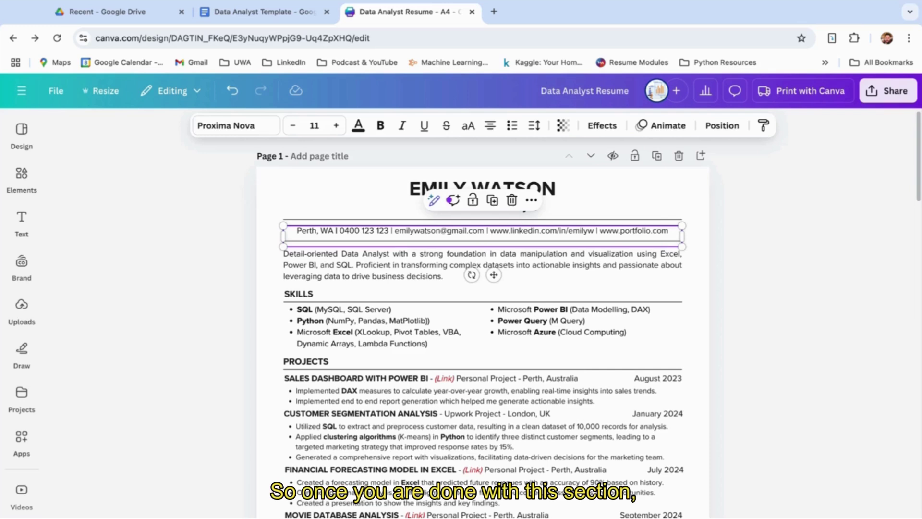
left_click(482, 265)
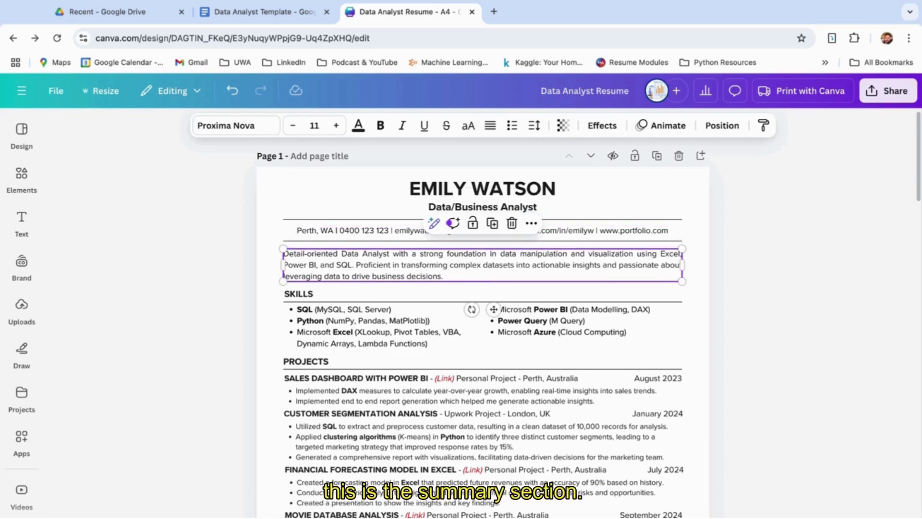
key("ctrl+plus")
key("ctrl+plus")
key("ctrl+plus")
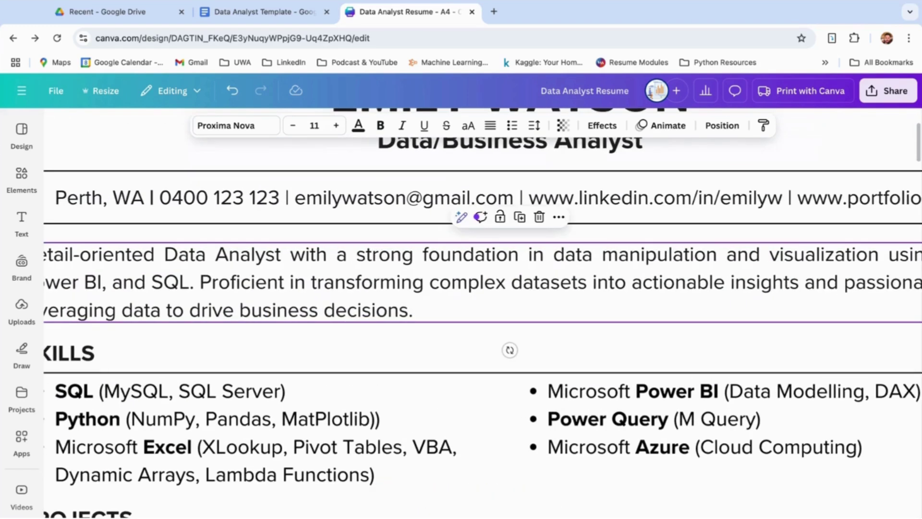
scroll(483, 313, "left", 2)
key("ctrl+minus")
key("ctrl+minus")
key("ctrl+minus")
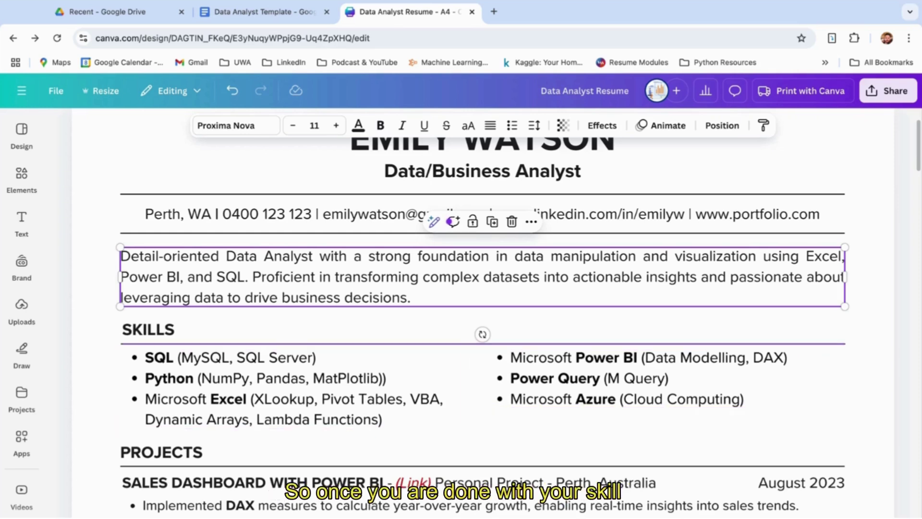
scroll(433, 384, "down", 1)
scroll(481, 313, "down", 5)
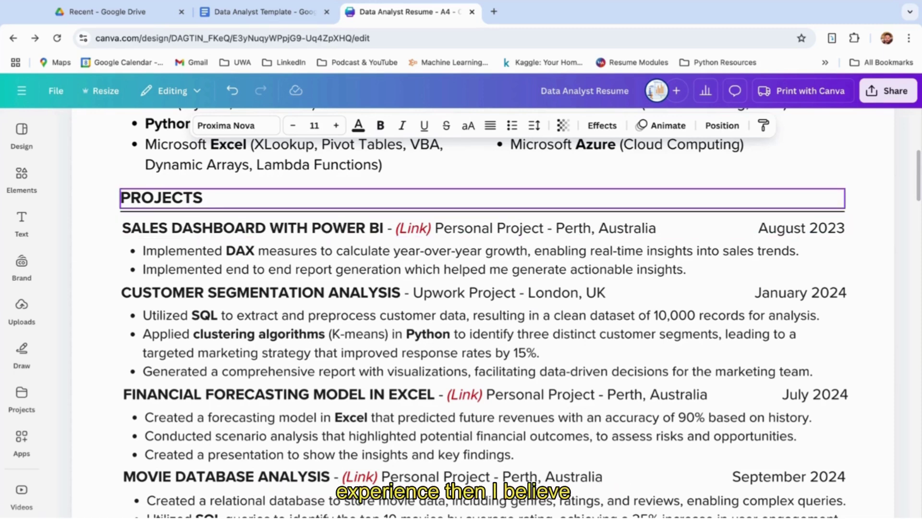
scroll(480, 337, "down", 1)
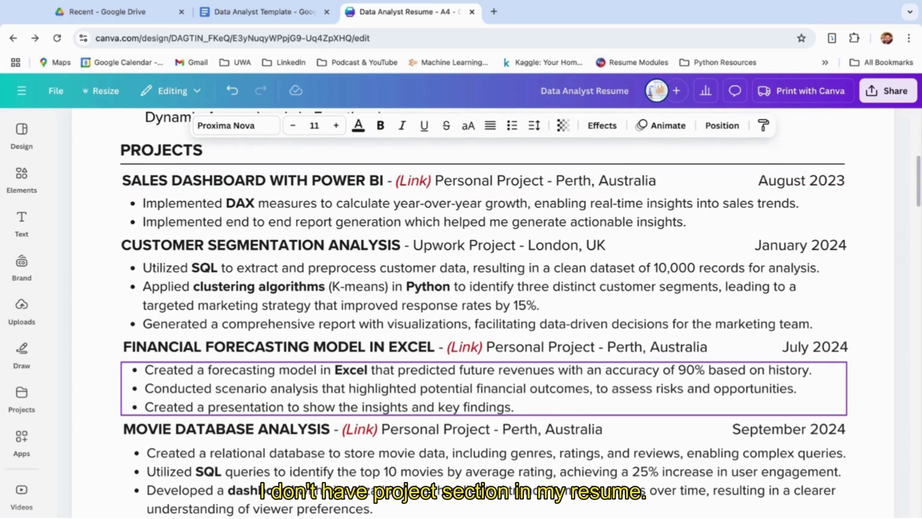
scroll(480, 384, "up", 7)
scroll(480, 384, "down", 4)
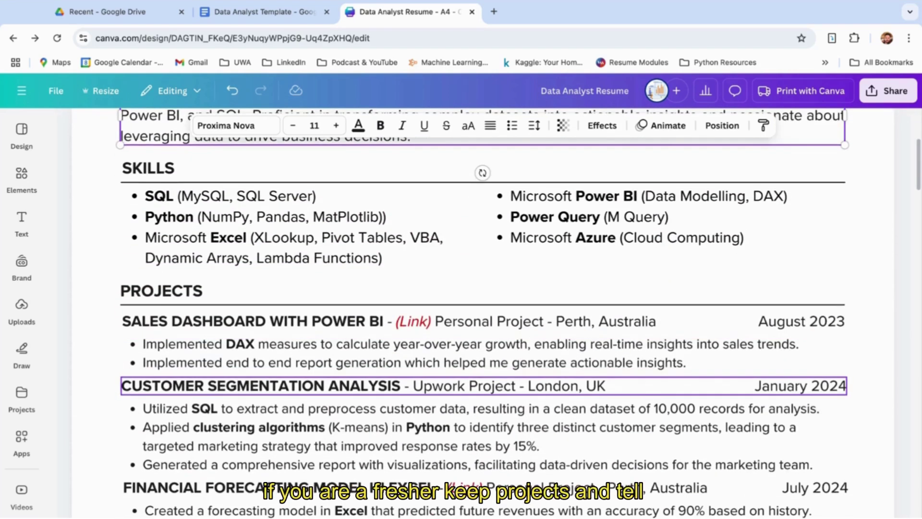
scroll(480, 297, "down", 3)
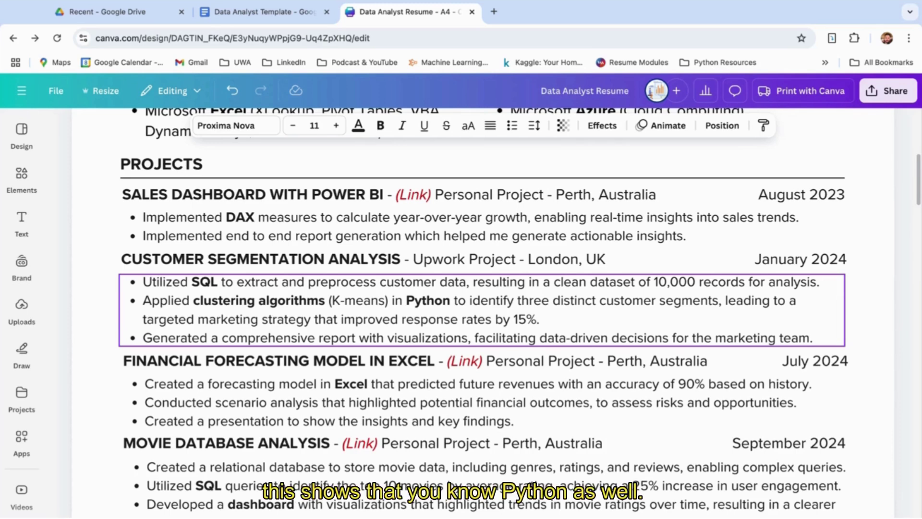
scroll(481, 307, "down", 4)
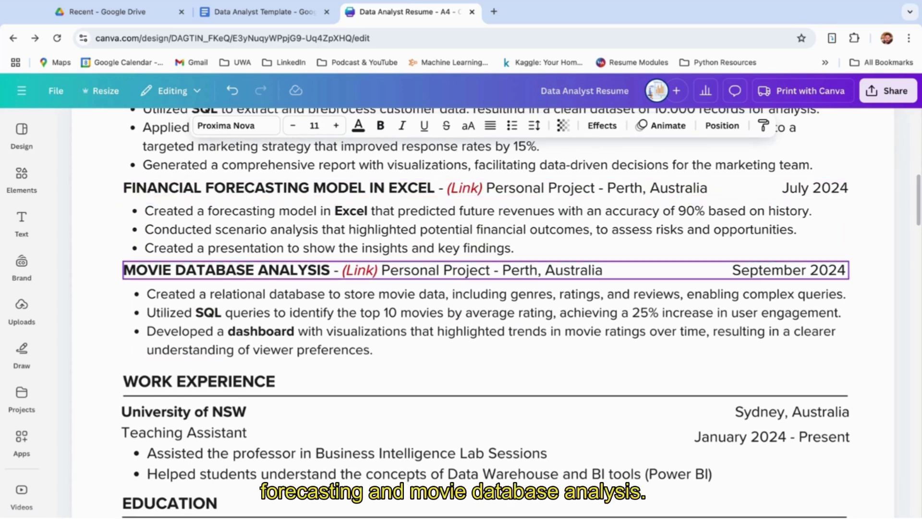
scroll(480, 279, "up", 3)
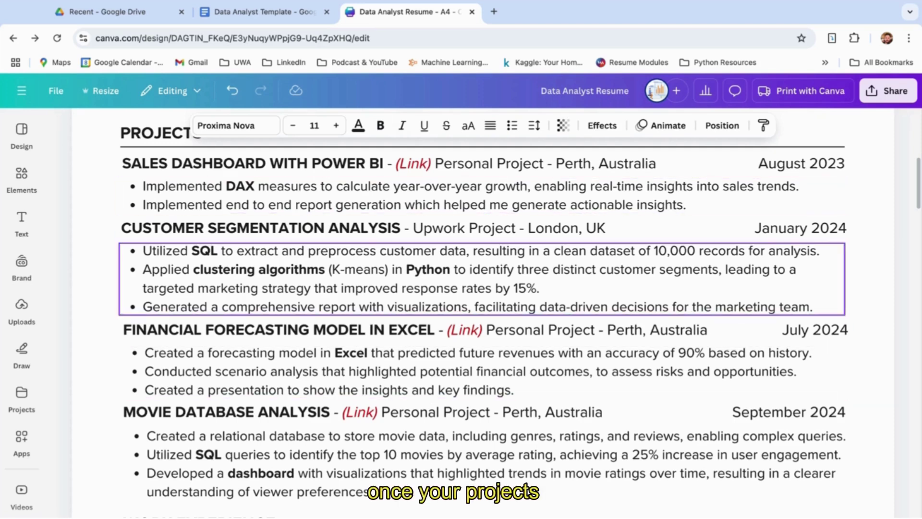
scroll(432, 451, "down", 2)
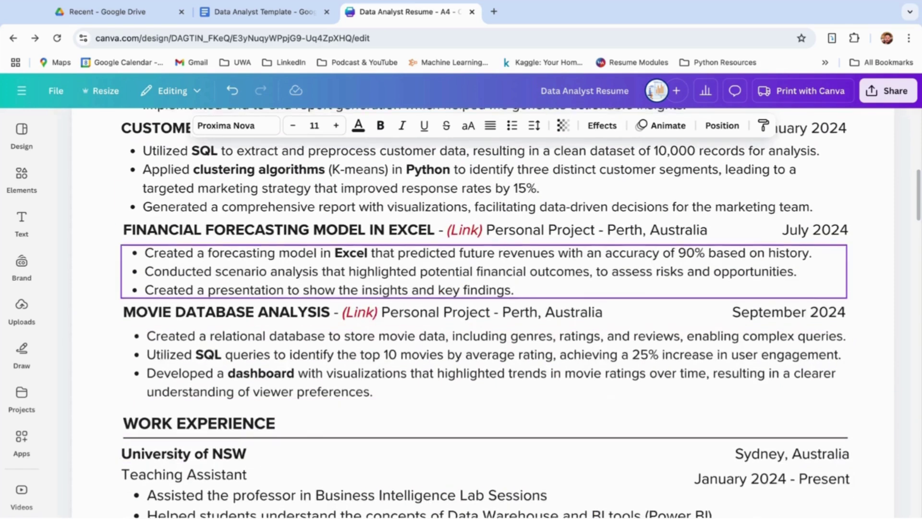
scroll(432, 231, "up", 3)
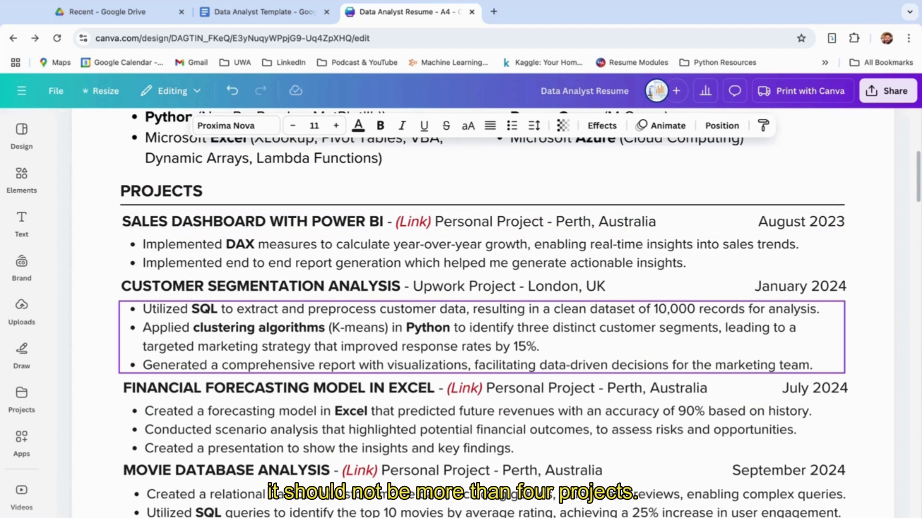
scroll(480, 398, "down", 1)
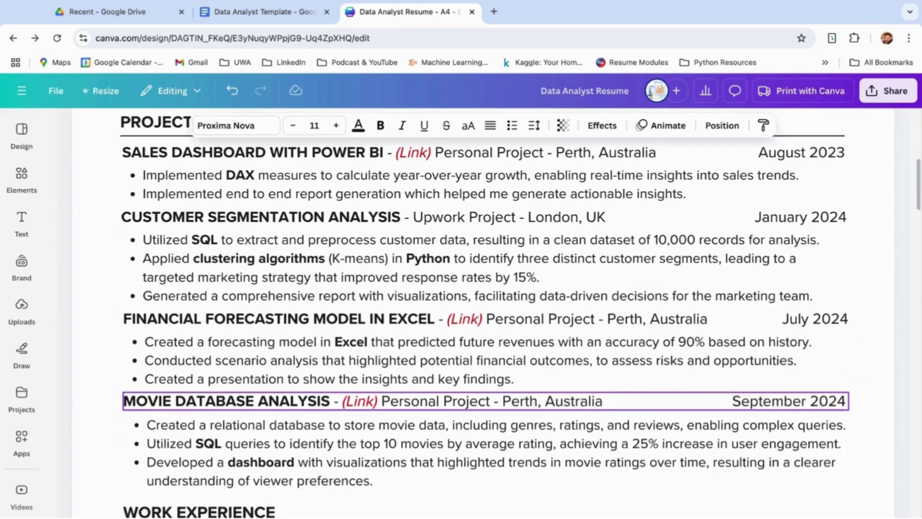
scroll(481, 312, "down", 1)
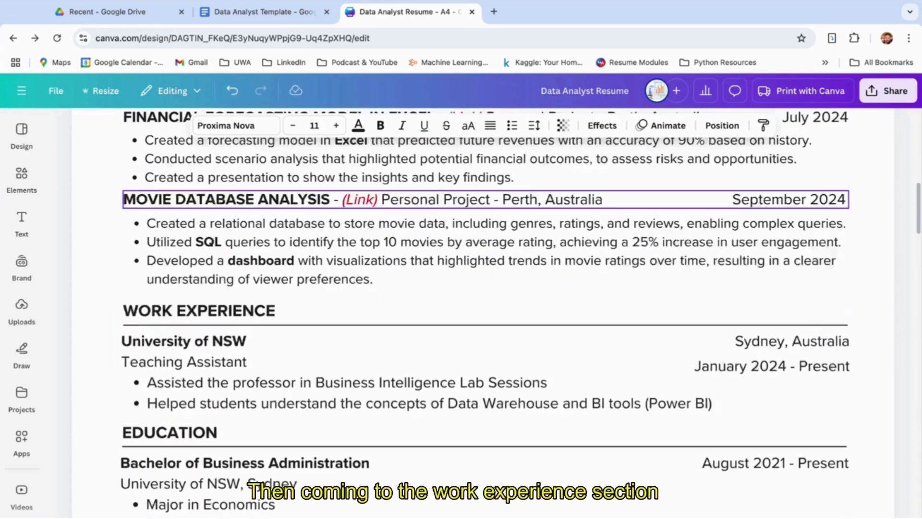
scroll(485, 312, "down", 1)
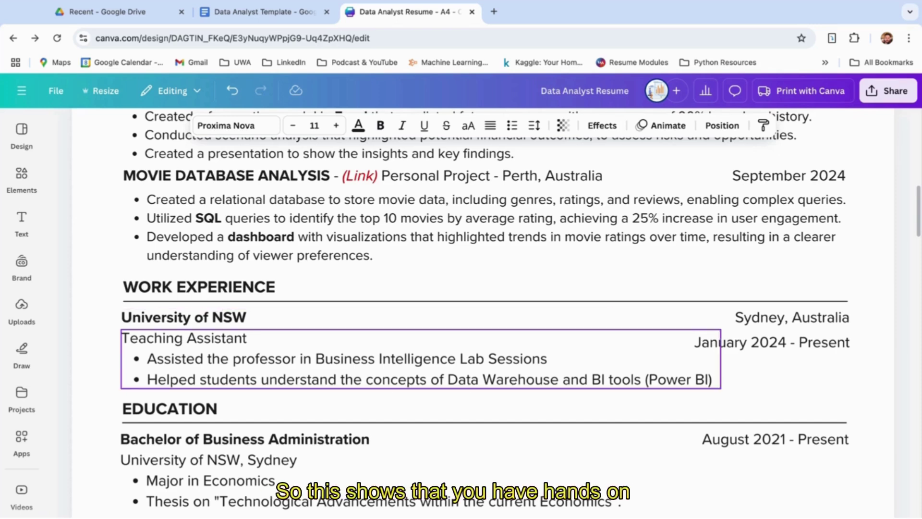
scroll(480, 360, "down", 3)
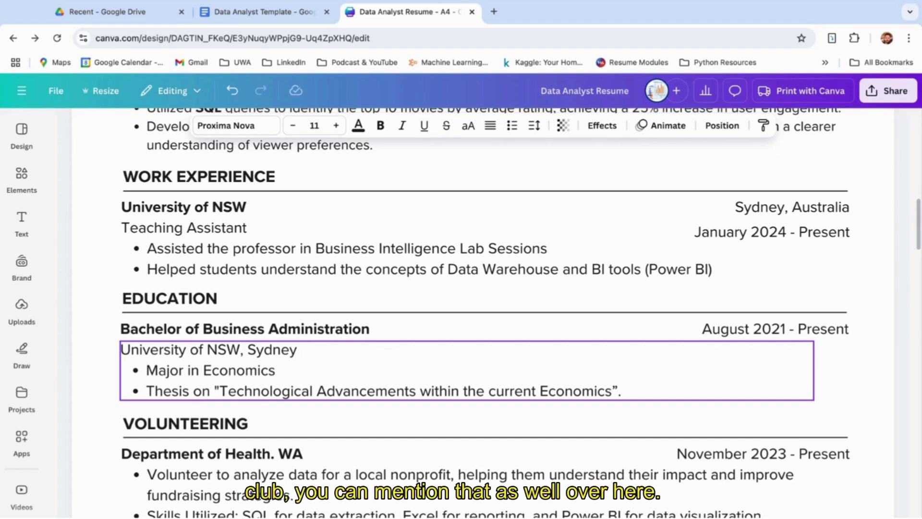
scroll(481, 312, "down", 4)
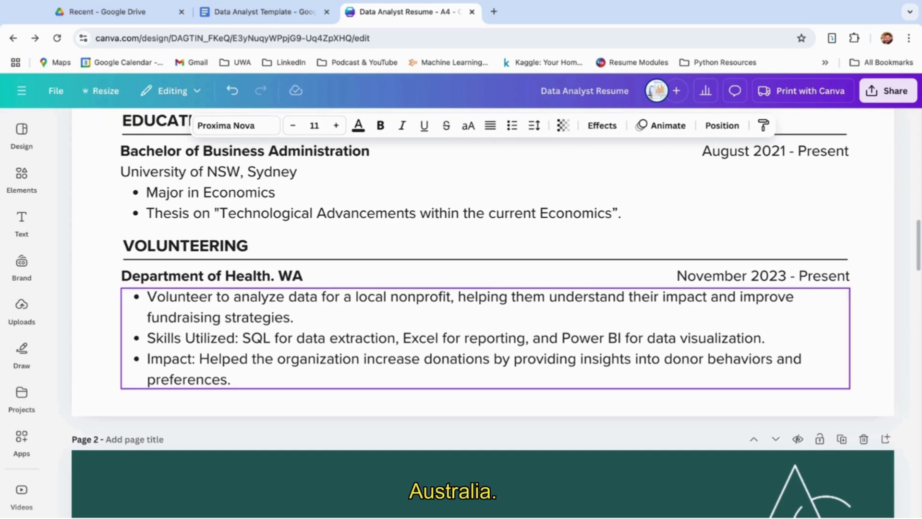
left_click(212, 275)
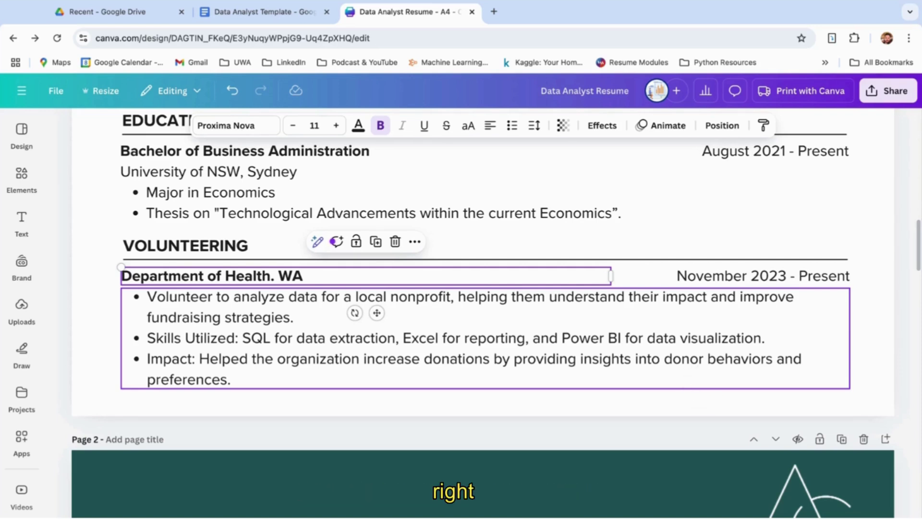
scroll(480, 288, "up", 1)
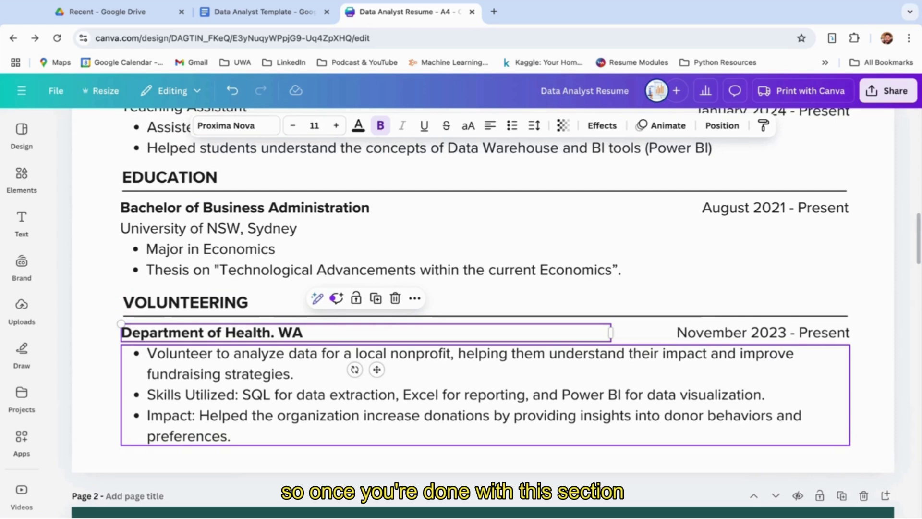
scroll(480, 307, "up", 20)
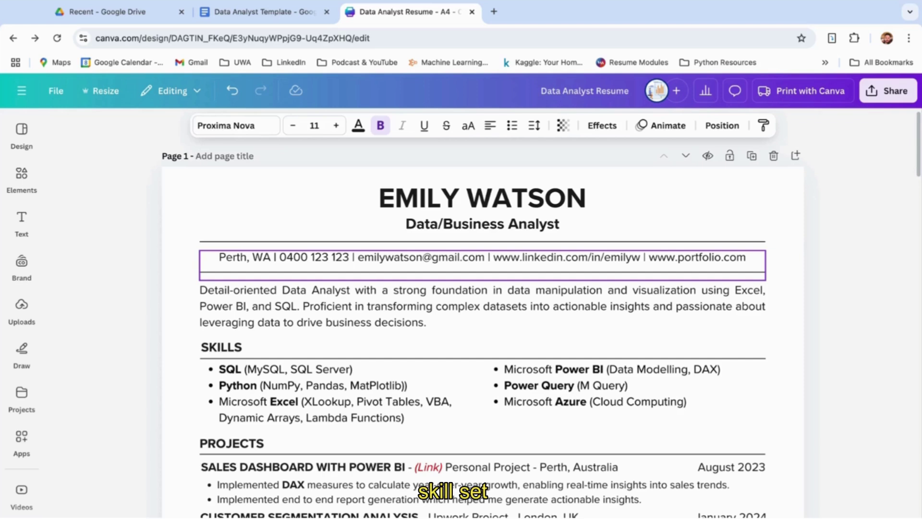
key("ctrl+shift+Tab")
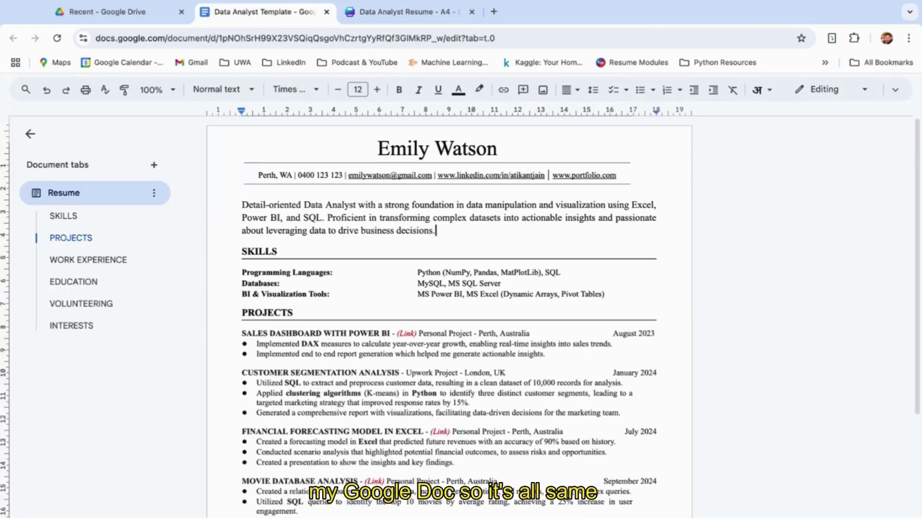
scroll(401, 289, "up", 3)
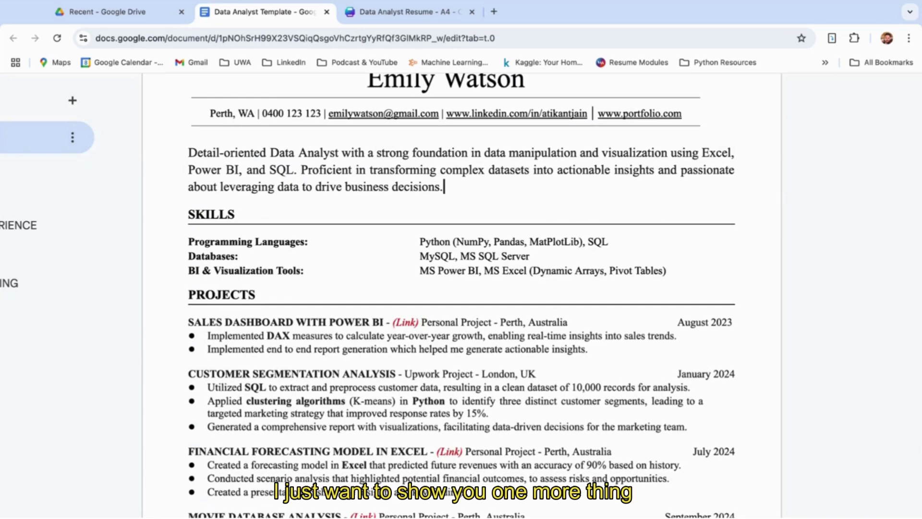
scroll(461, 288, "down", 6)
left_click(10, 282)
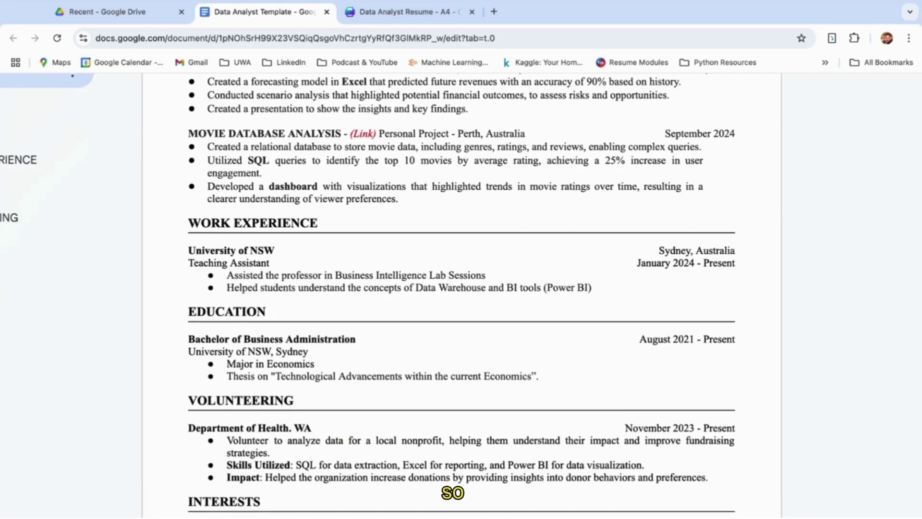
key("shift+Down")
key("shift+Down")
key("shift+Down")
scroll(461, 288, "down", 3)
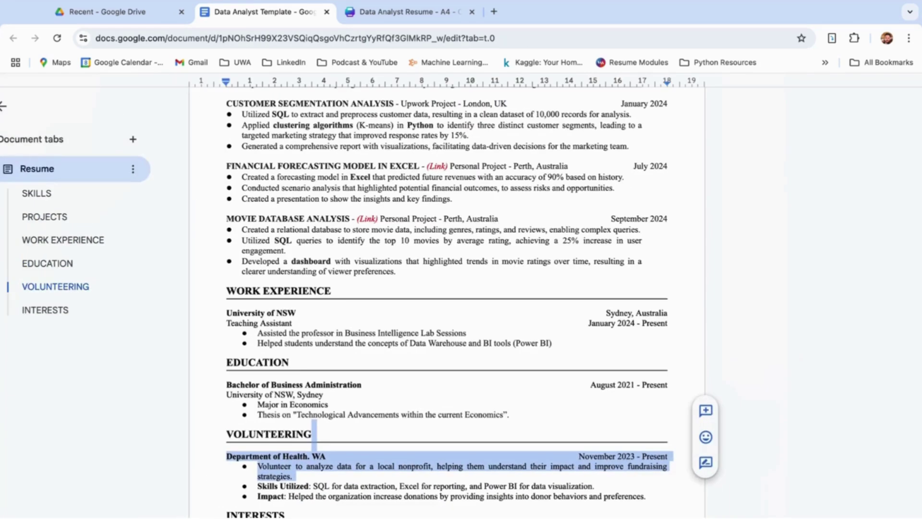
key("Left")
scroll(461, 288, "up", 5)
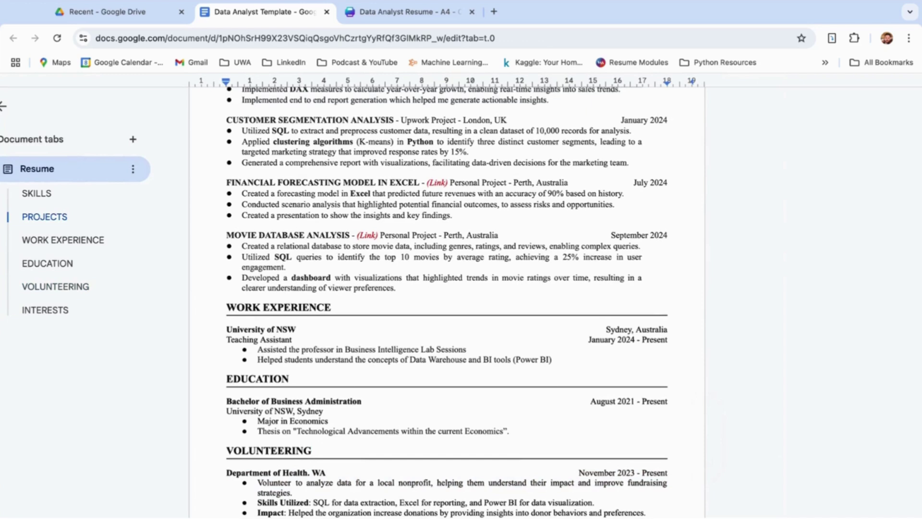
key("ctrl+shift+f")
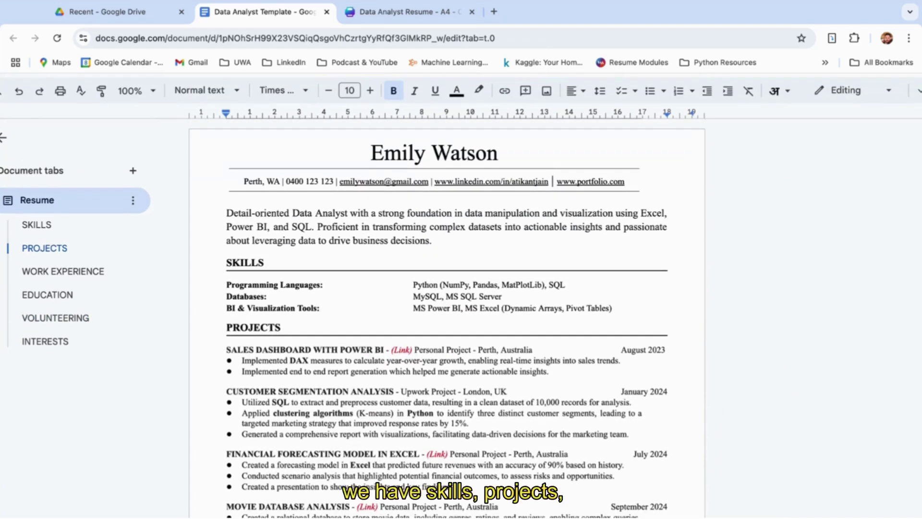
scroll(446, 316, "down", 5)
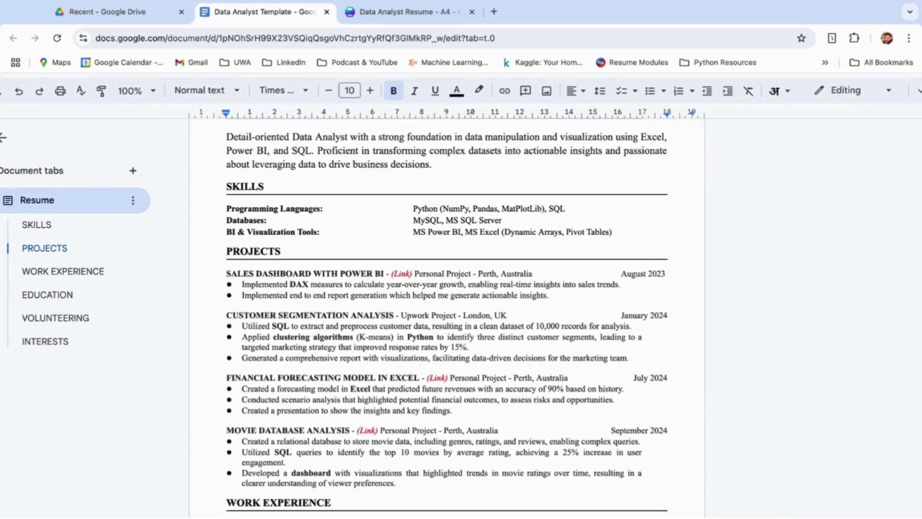
scroll(447, 317, "down", 1)
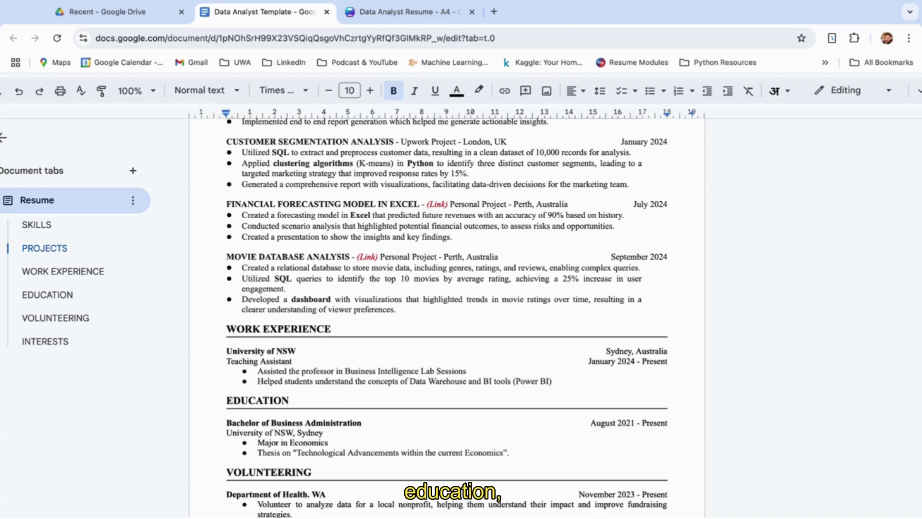
scroll(326, 494, "down", 1)
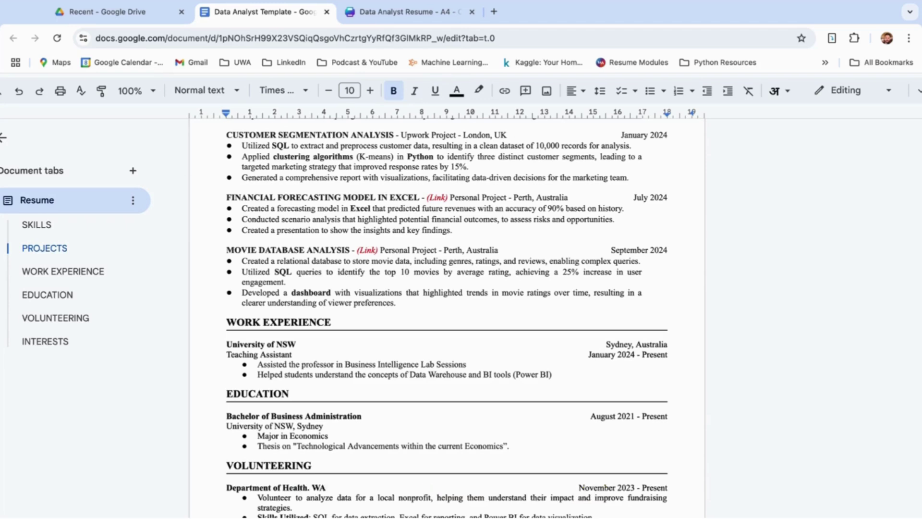
scroll(447, 312, "up", 5)
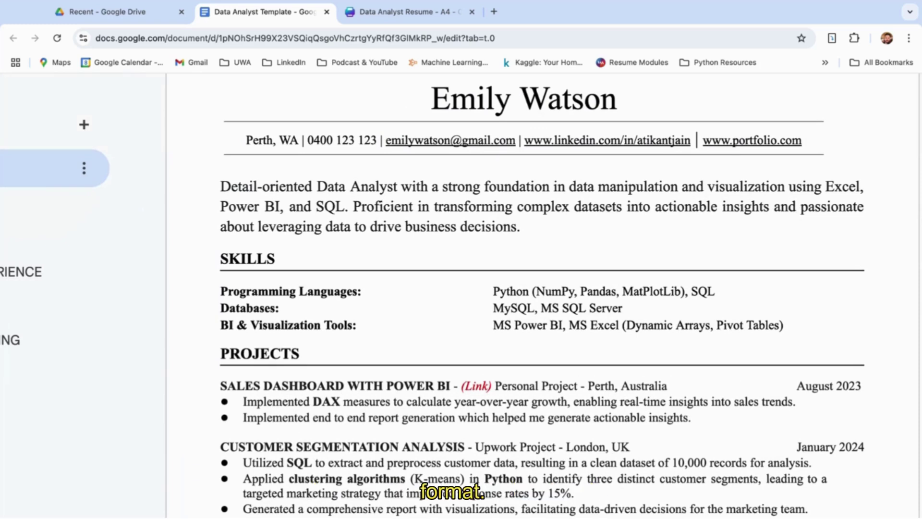
key("ctrl+Tab")
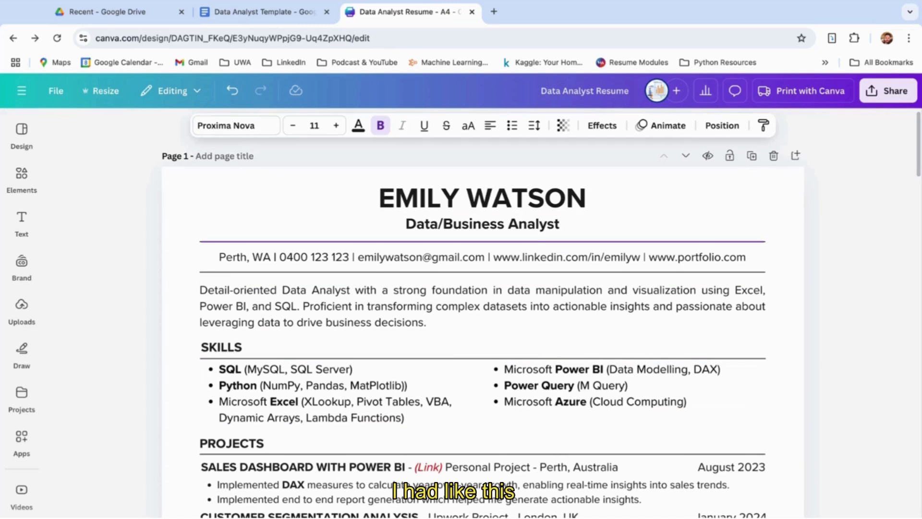
key("ctrl+shift+Tab")
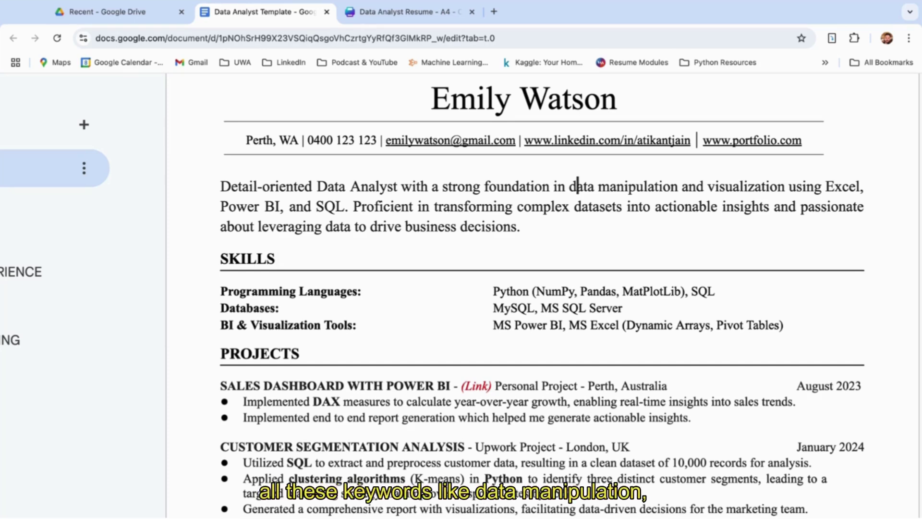
left_click_drag(570, 188, 784, 187)
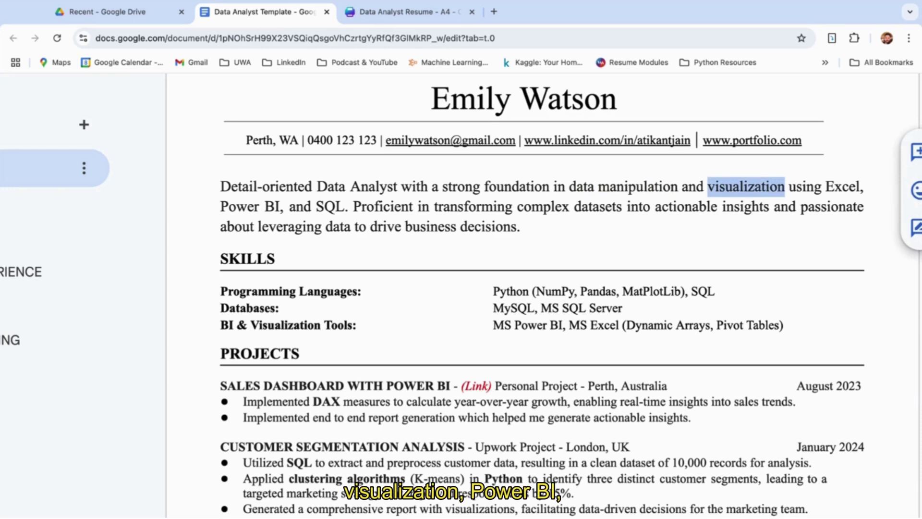
left_click_drag(515, 325, 562, 325)
left_click_drag(494, 308, 528, 291)
scroll(529, 292, "down", 1)
scroll(528, 292, "down", 2)
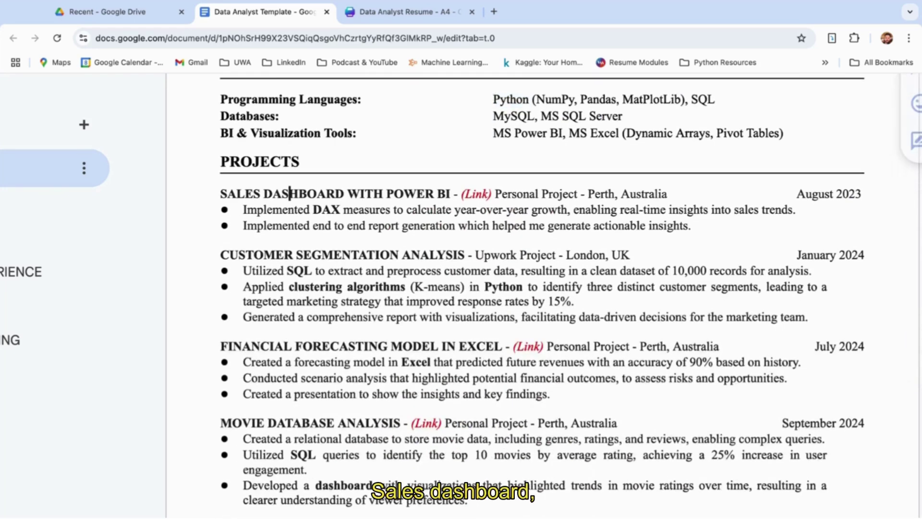
left_click_drag(344, 194, 220, 193)
double_click(326, 209)
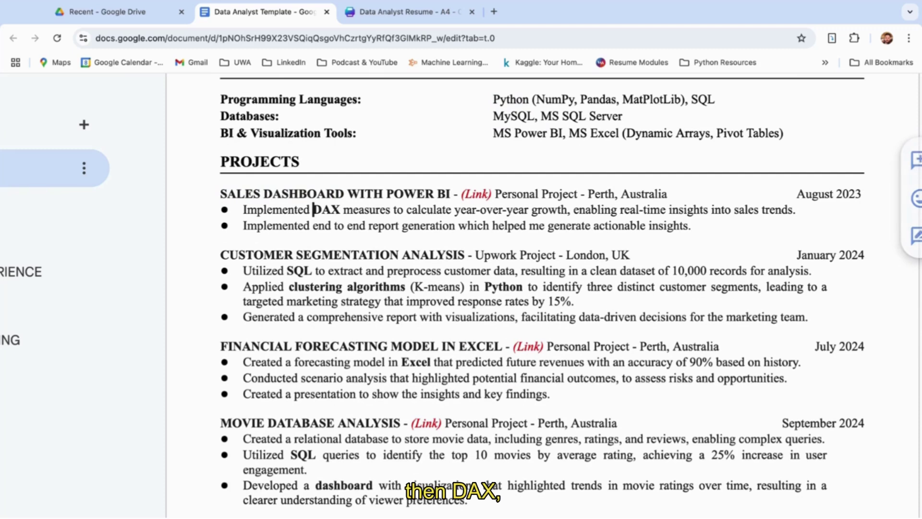
mouse_move(338, 301)
left_mouse_down()
mouse_move(285, 301)
mouse_move(347, 286)
left_mouse_up()
double_click(503, 286)
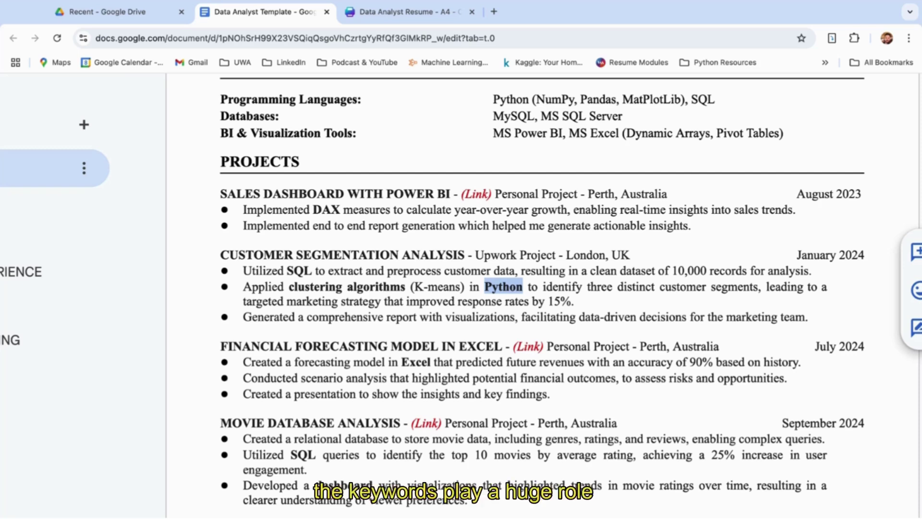
scroll(528, 288, "down", 5)
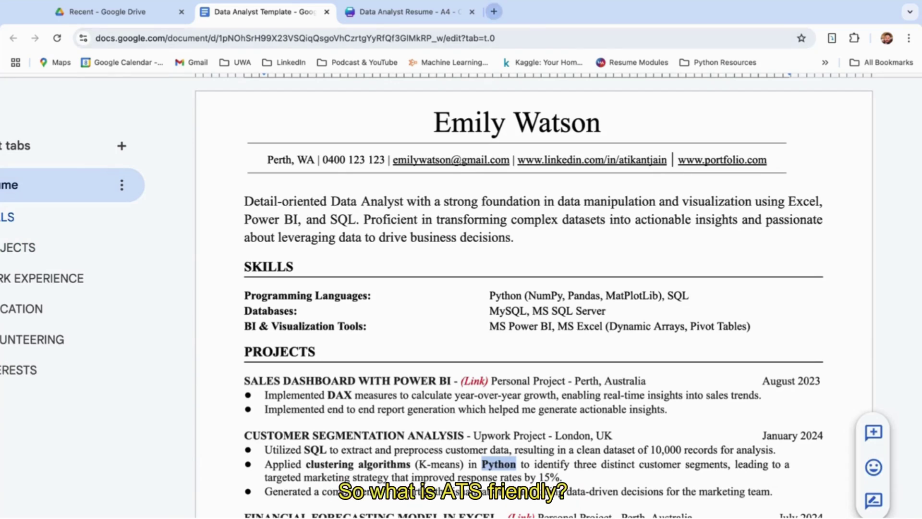
Step: Search Google for 'ats friendly resume' and expand the 'What is an ATS-friendly resume?' answer
key("ctrl+t")
type("ats frie")
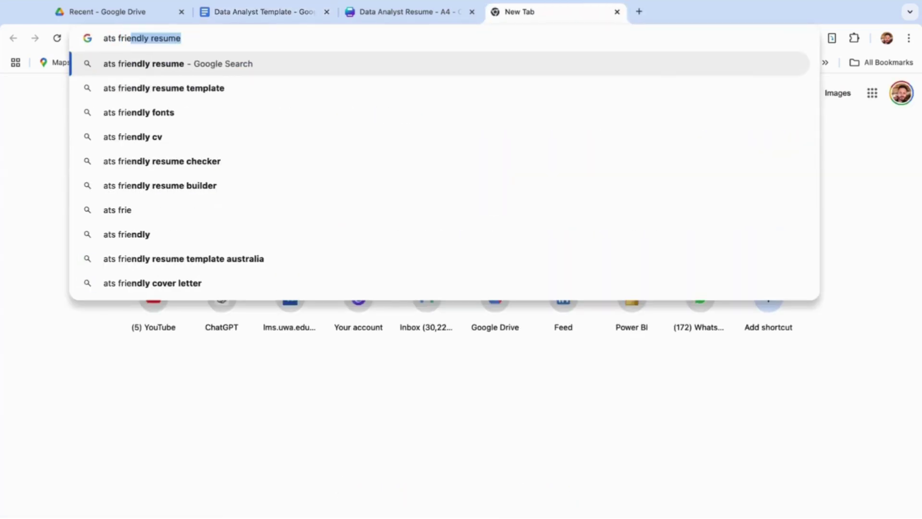
key("Return")
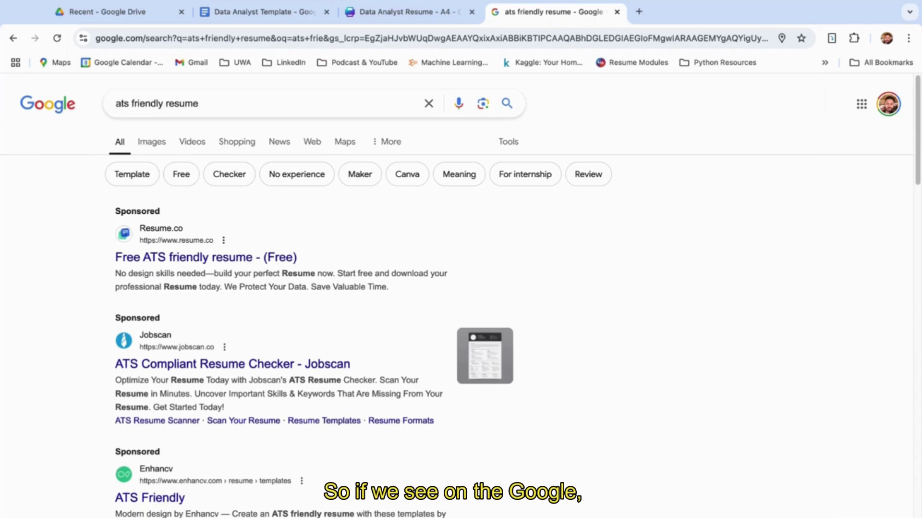
scroll(259, 277, "down", 9)
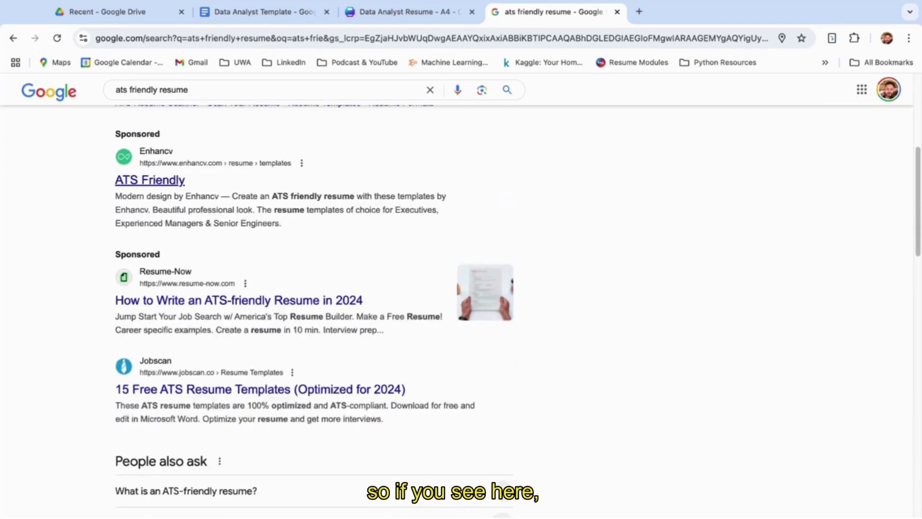
scroll(259, 216, "down", 1)
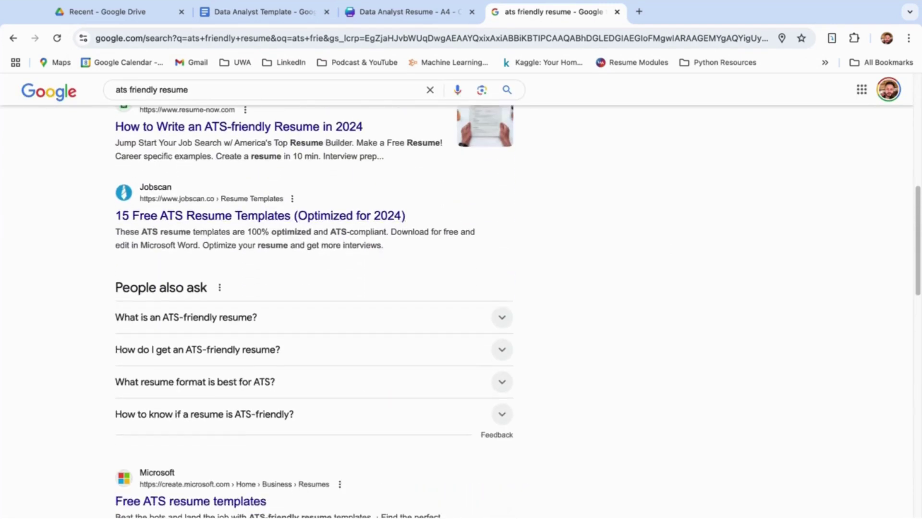
scroll(259, 216, "down", 2)
left_click(259, 215)
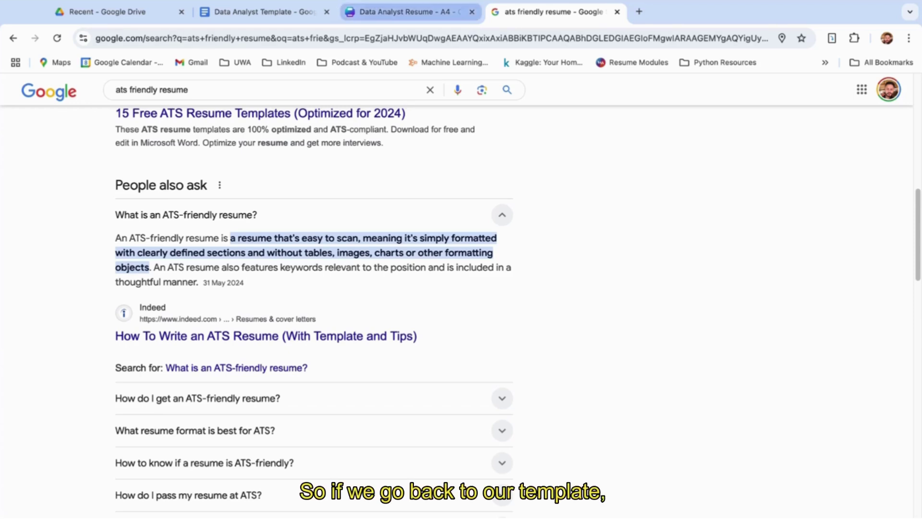
Step: Return to the Google Docs Data Analyst Template resume
left_click(262, 12)
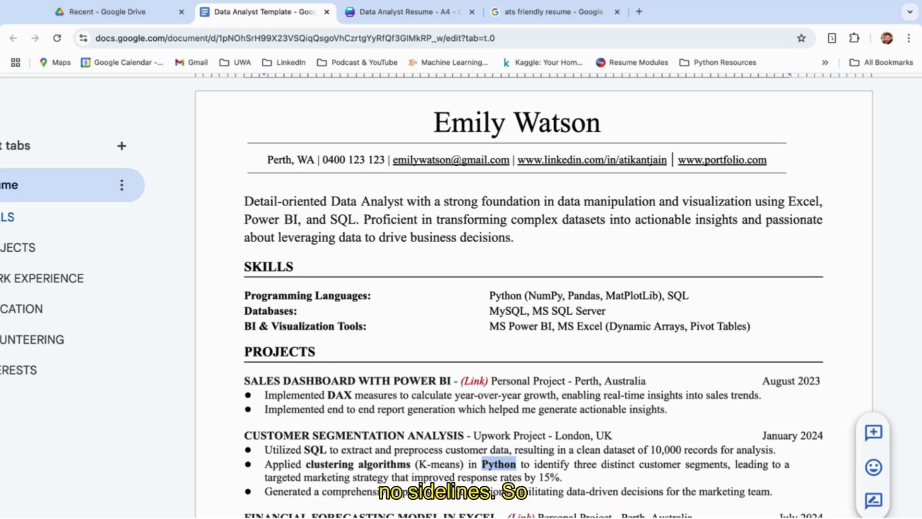
Step: Add the teal Blue Minimalist IT Project Manager resume template to the Canva design as a new page
key("ctrl+Tab")
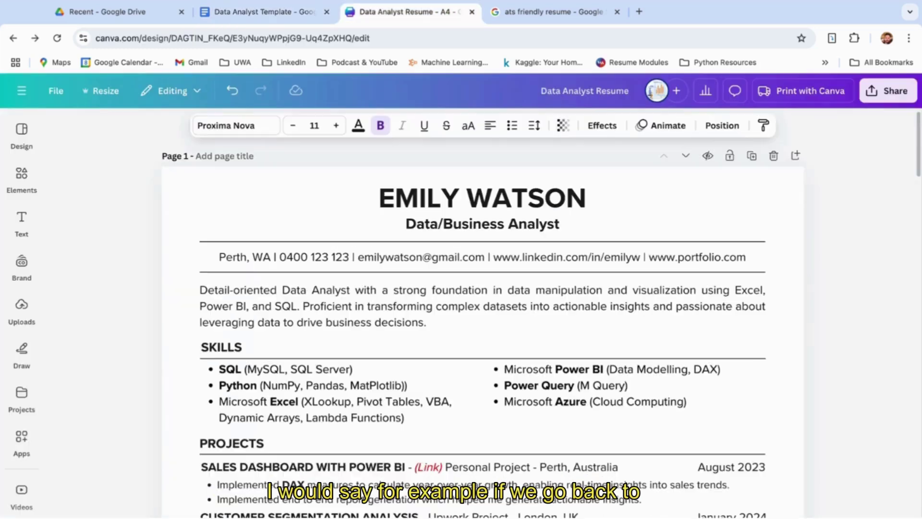
left_click(22, 129)
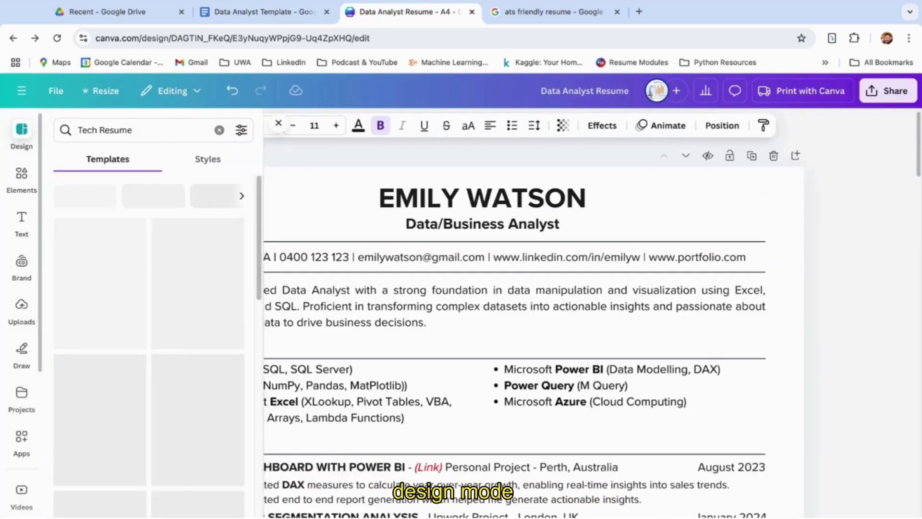
scroll(197, 288, "down", 4)
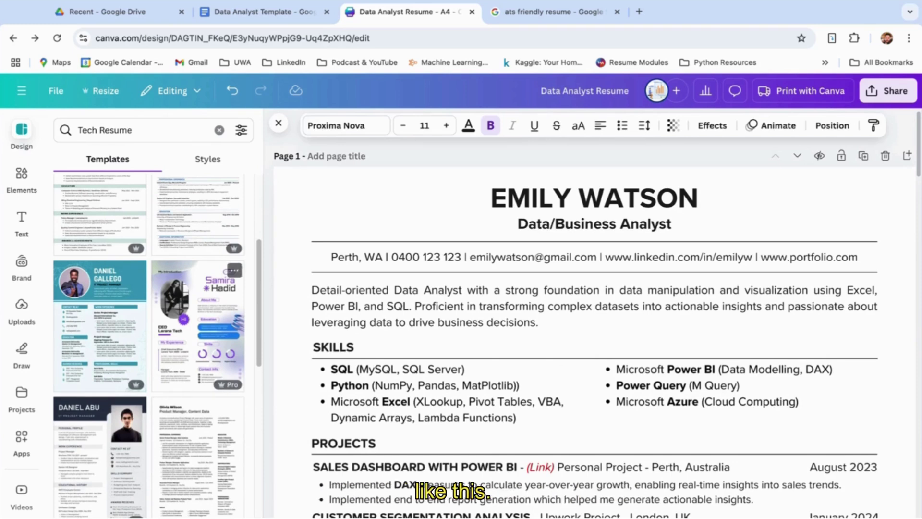
left_click(100, 327)
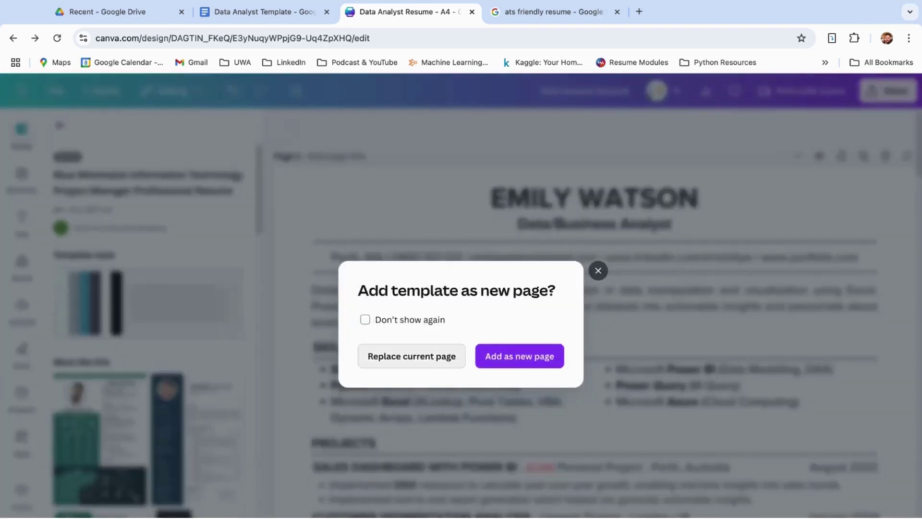
left_click(520, 356)
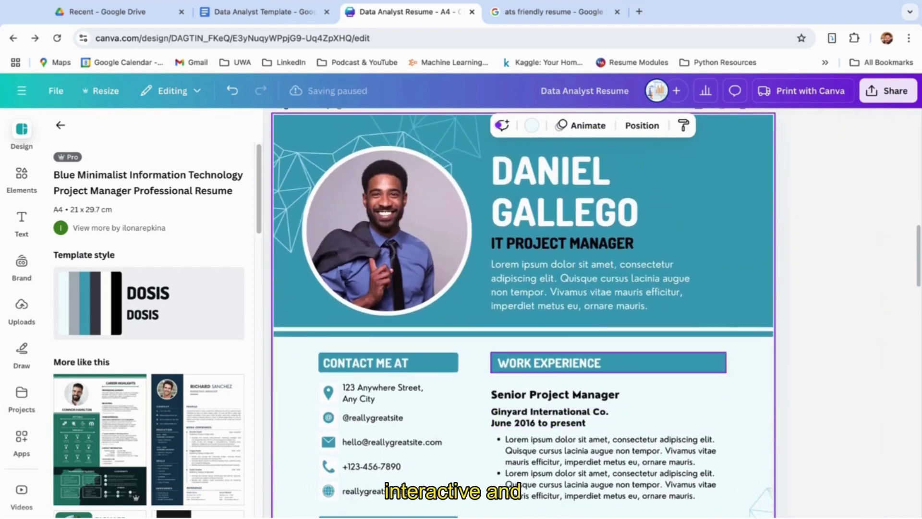
scroll(608, 365, "down", 7)
scroll(522, 312, "down", 2)
scroll(522, 313, "up", 4)
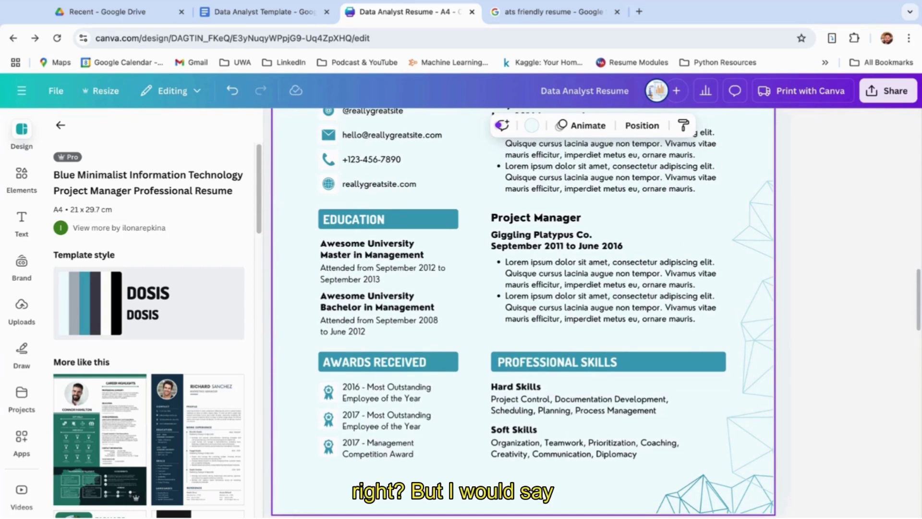
scroll(522, 312, "up", 2)
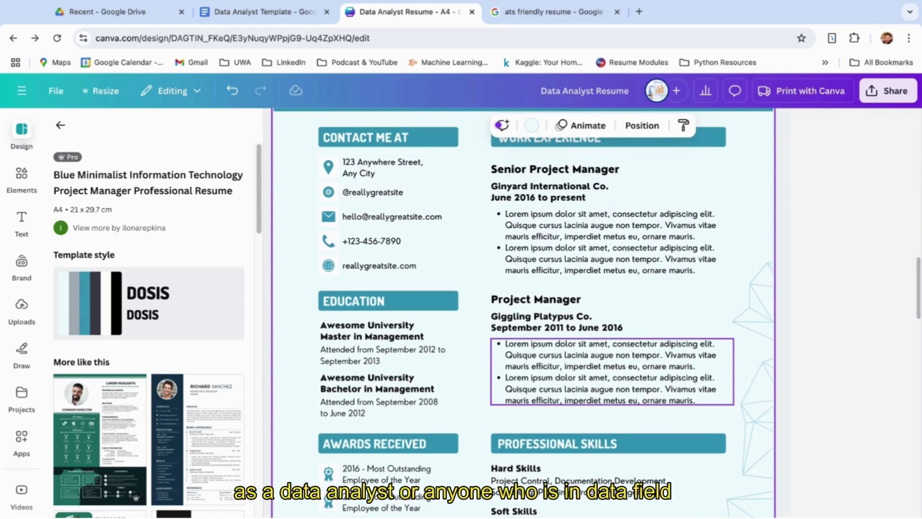
scroll(523, 312, "up", 3)
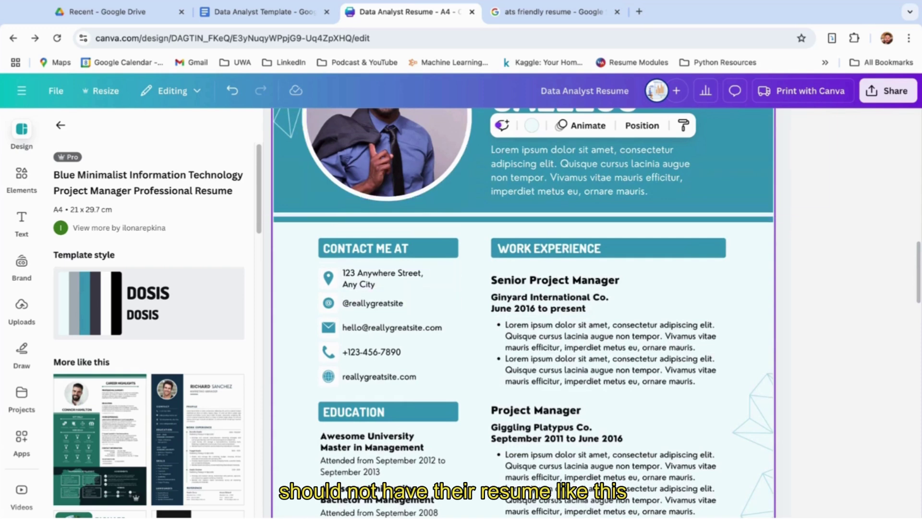
scroll(576, 351, "up", 3)
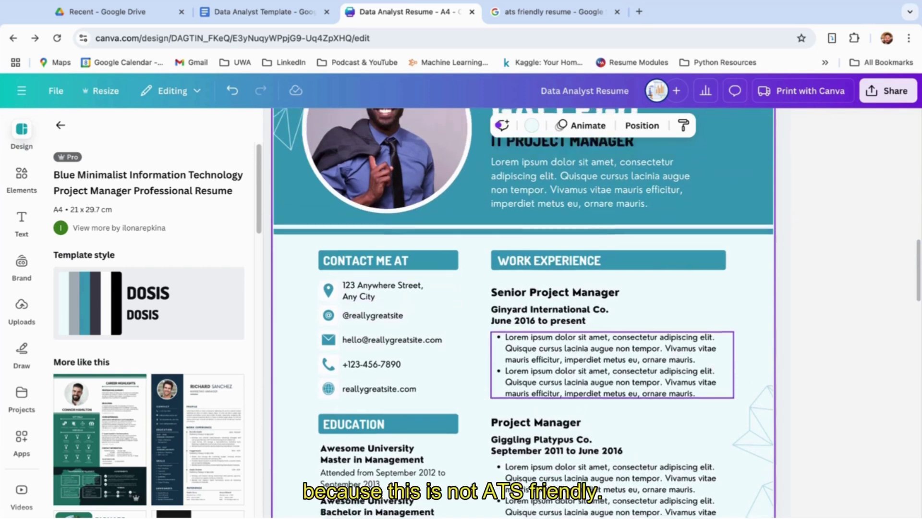
left_click(387, 236)
scroll(524, 312, "down", 3)
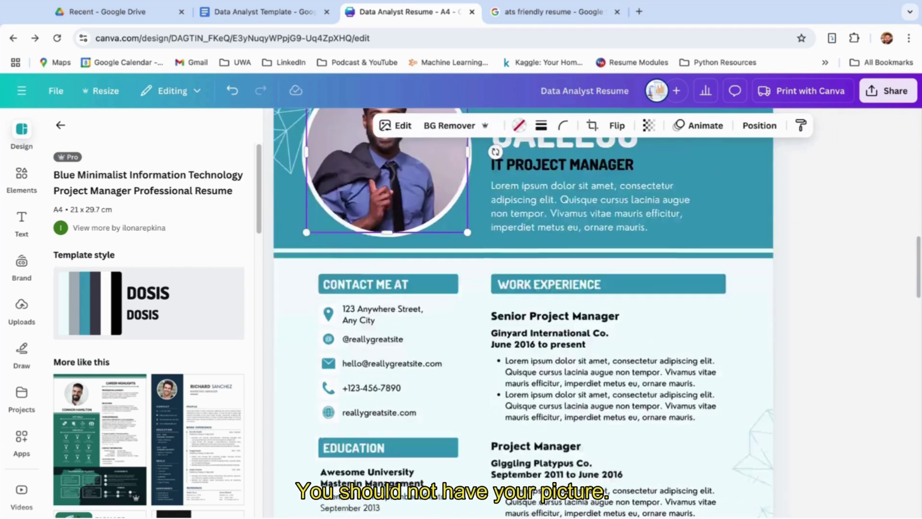
left_click(365, 221)
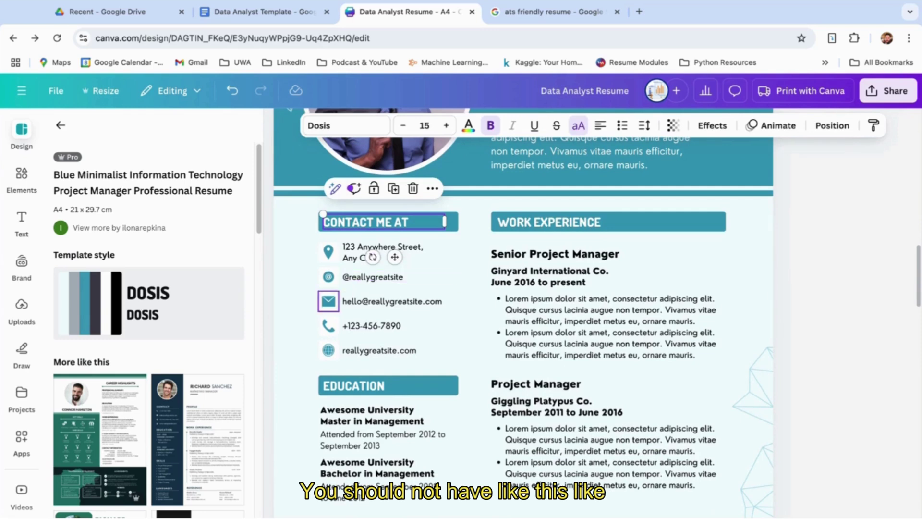
left_click(329, 276)
left_click(328, 325)
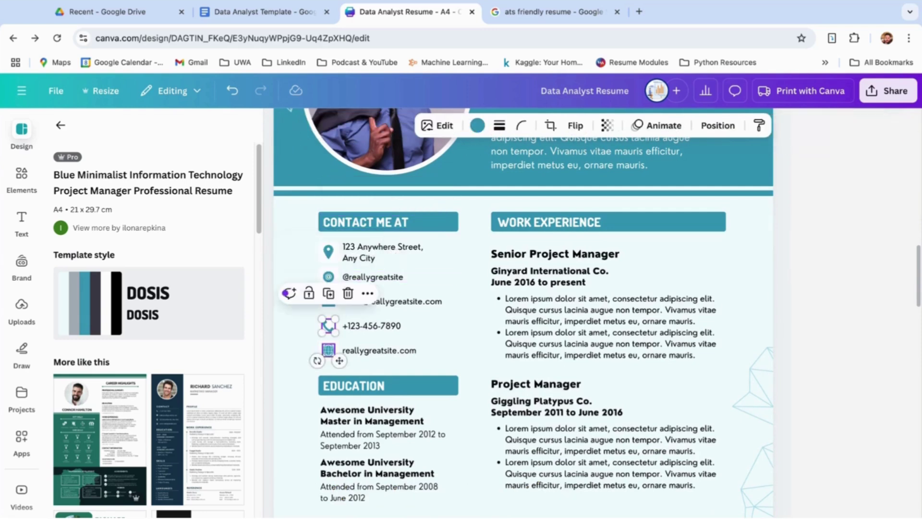
left_click(328, 350)
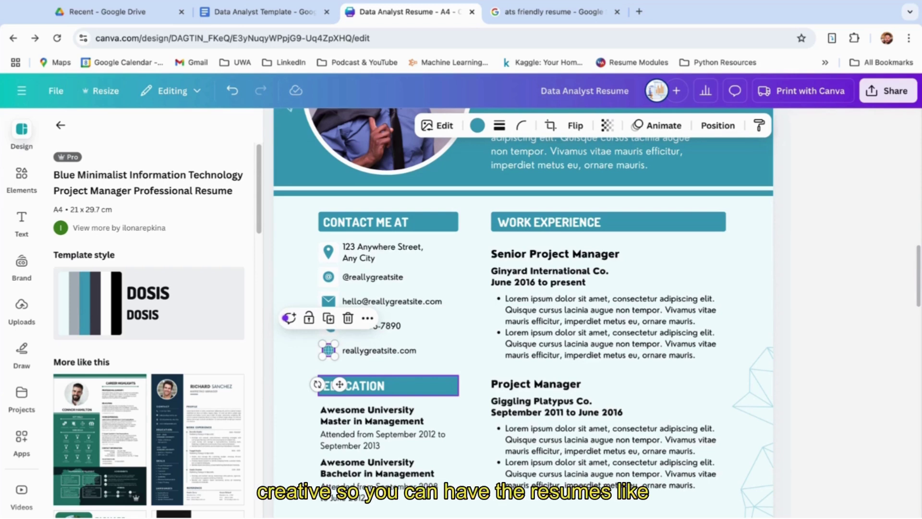
scroll(687, 307, "down", 2)
scroll(625, 355, "down", 3)
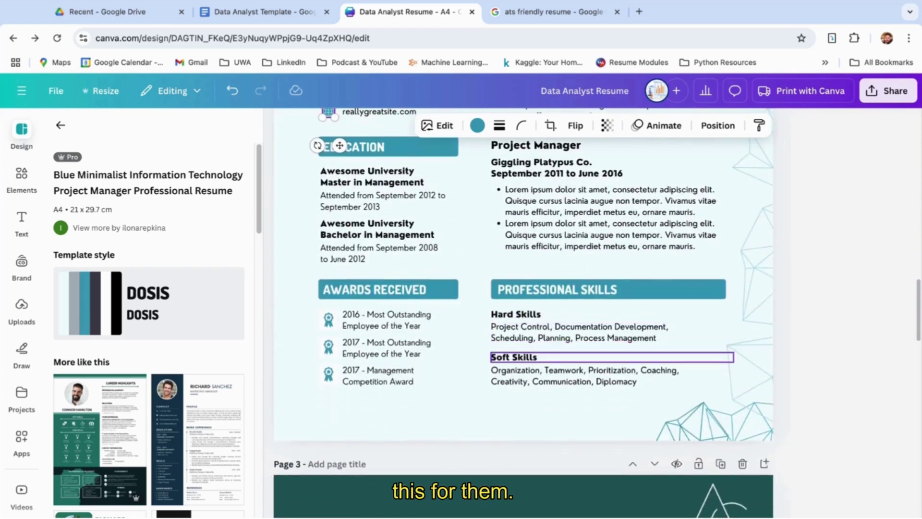
scroll(624, 425, "up", 2)
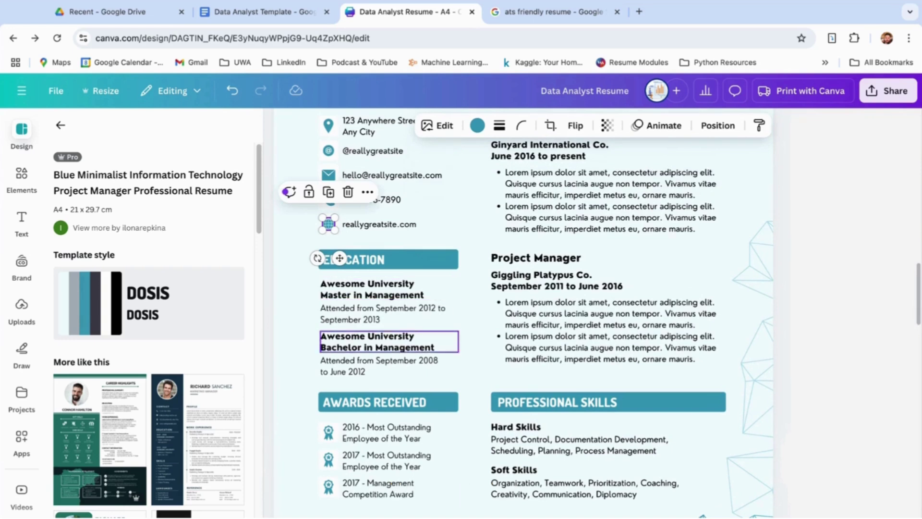
Step: Preview the Blue Simple Professional CV and Simple Professional CV Resume templates on page 2
left_click(235, 383)
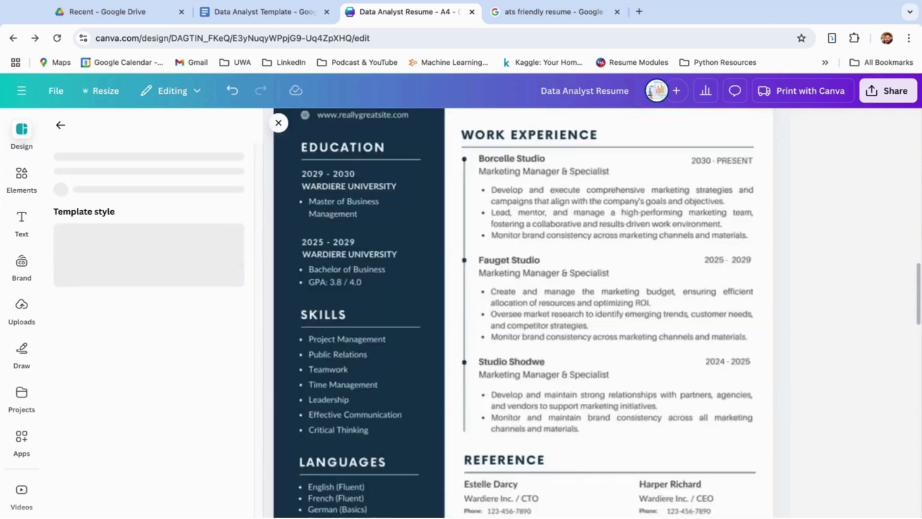
scroll(528, 288, "up", 5)
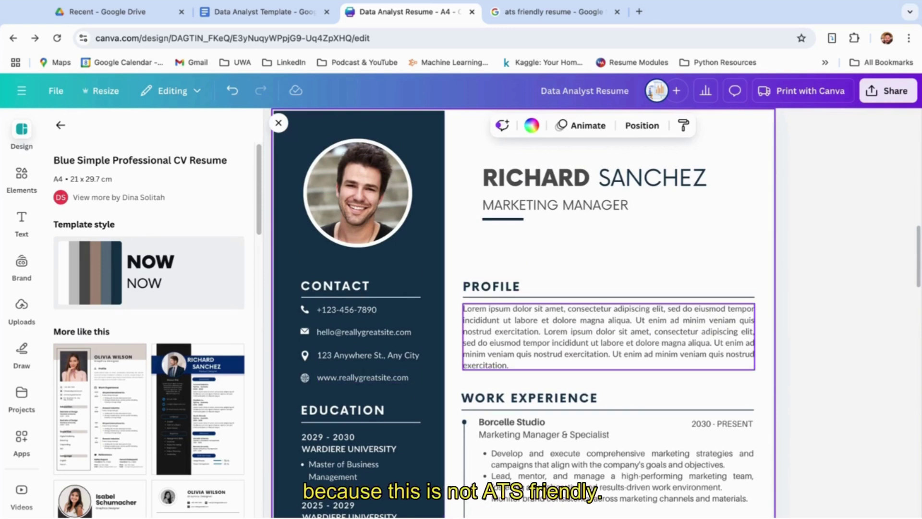
scroll(528, 312, "down", 3)
scroll(480, 312, "down", 2, "ctrl")
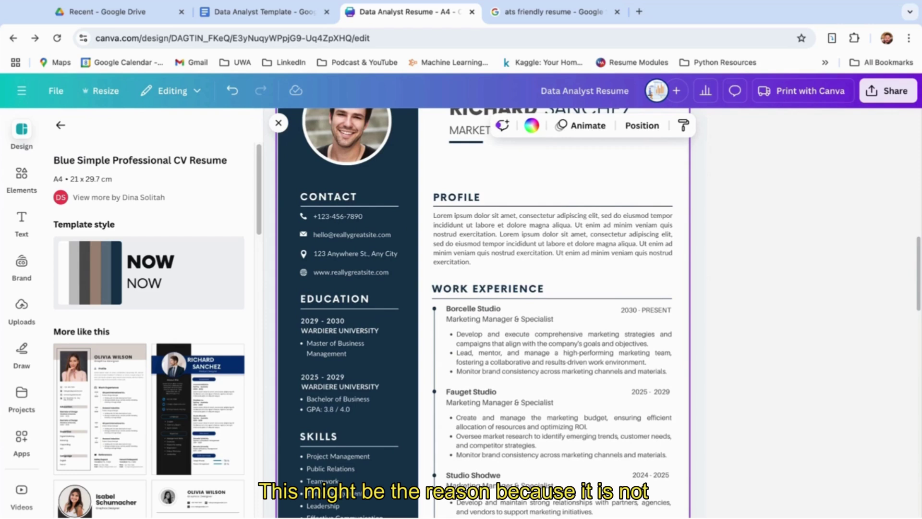
scroll(96, 346, "down", 3)
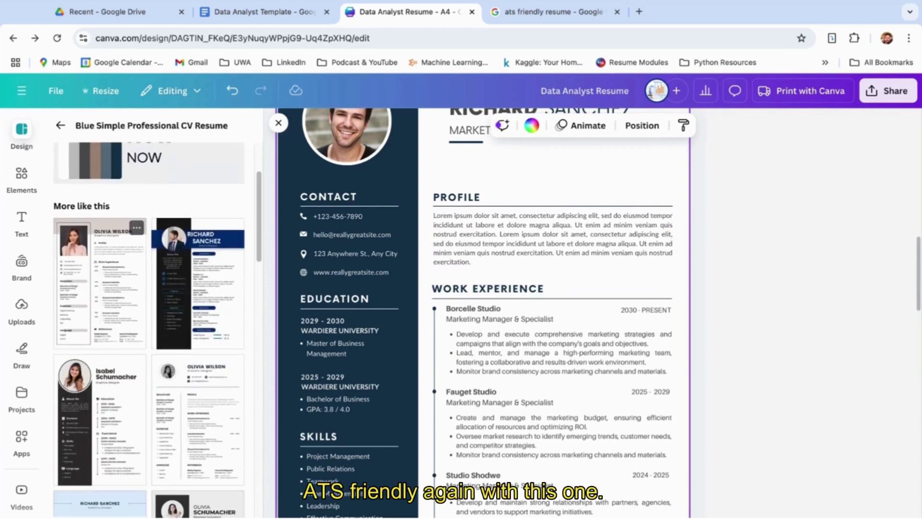
left_click(100, 284)
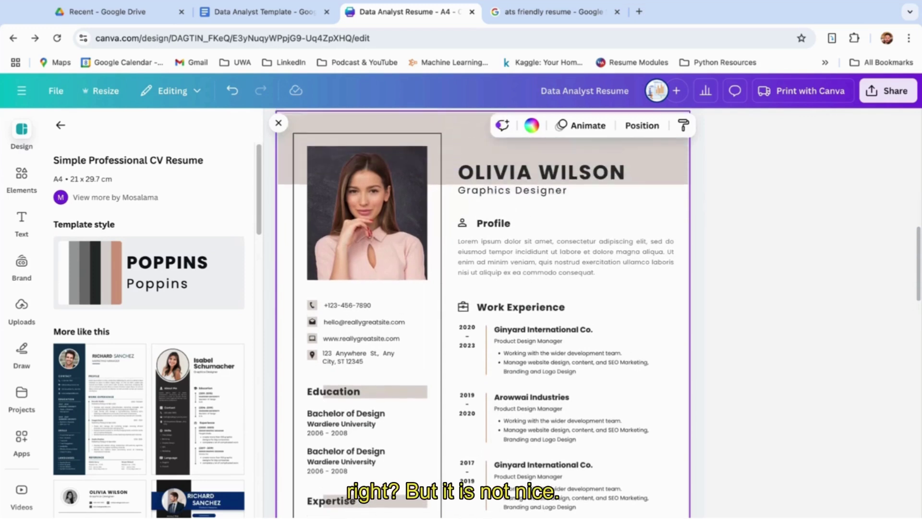
scroll(100, 432, "down", 5)
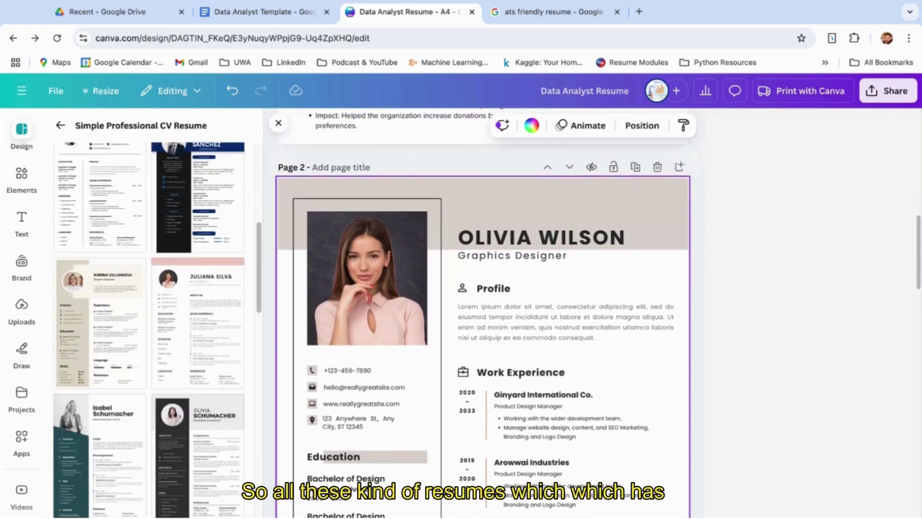
scroll(100, 384, "down", 5)
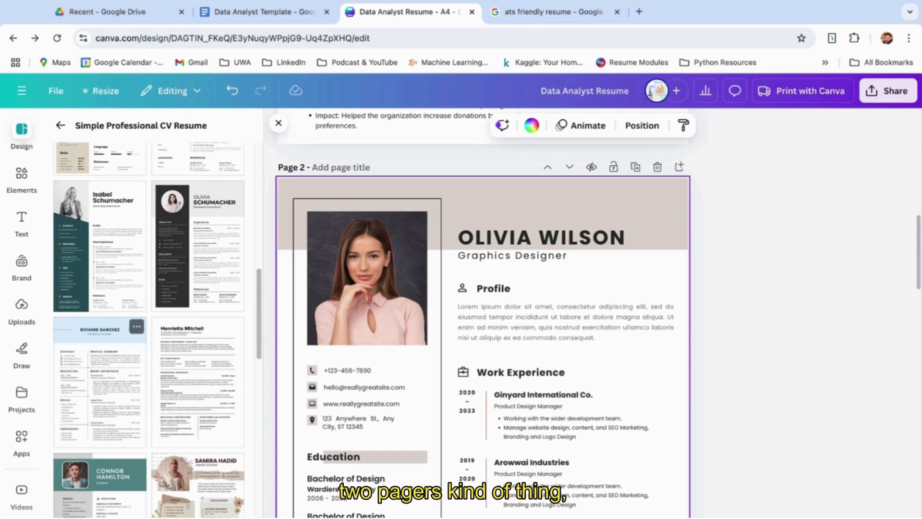
Step: Preview the Black and White Business School Graduate resume, then return to the Data Analyst Template document
left_click(197, 382)
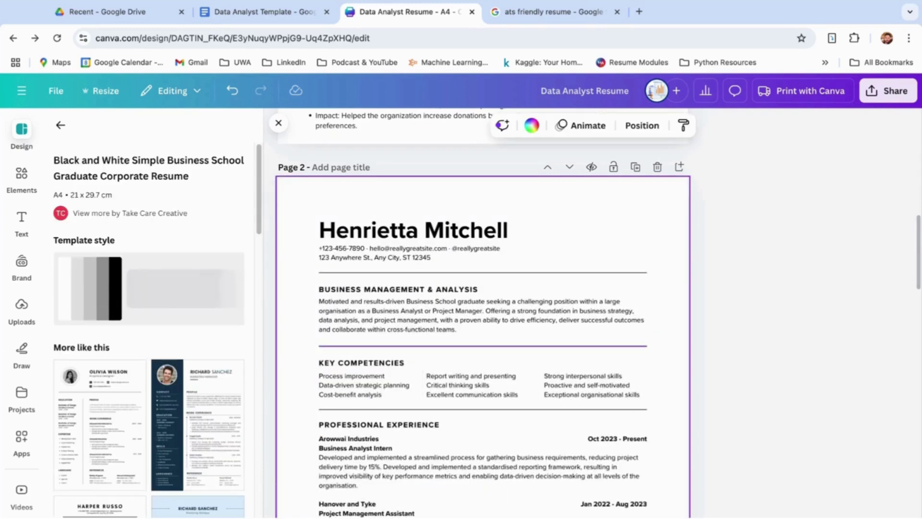
scroll(482, 312, "down", 1)
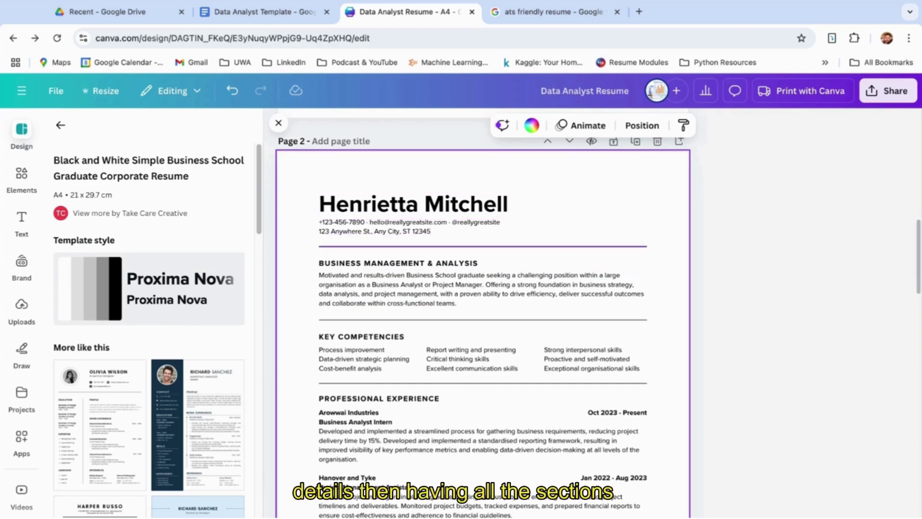
scroll(483, 219, "down", 5)
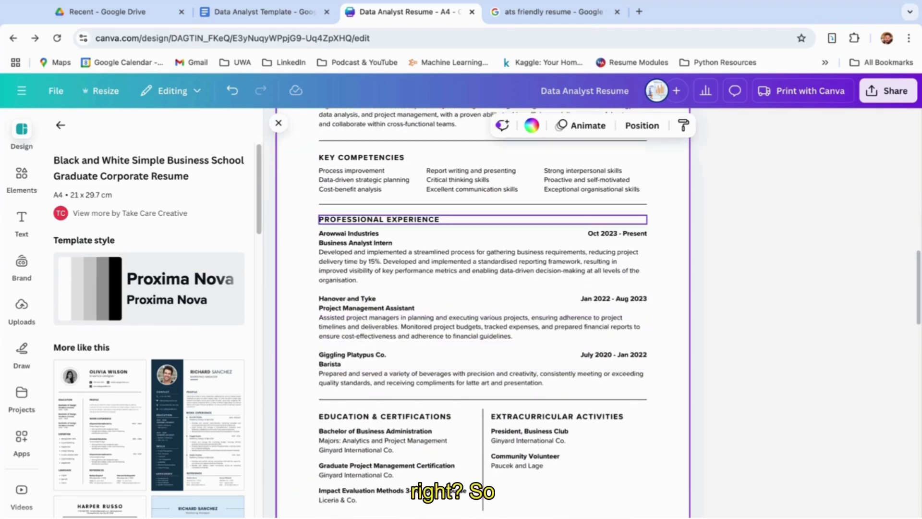
scroll(482, 312, "down", 5)
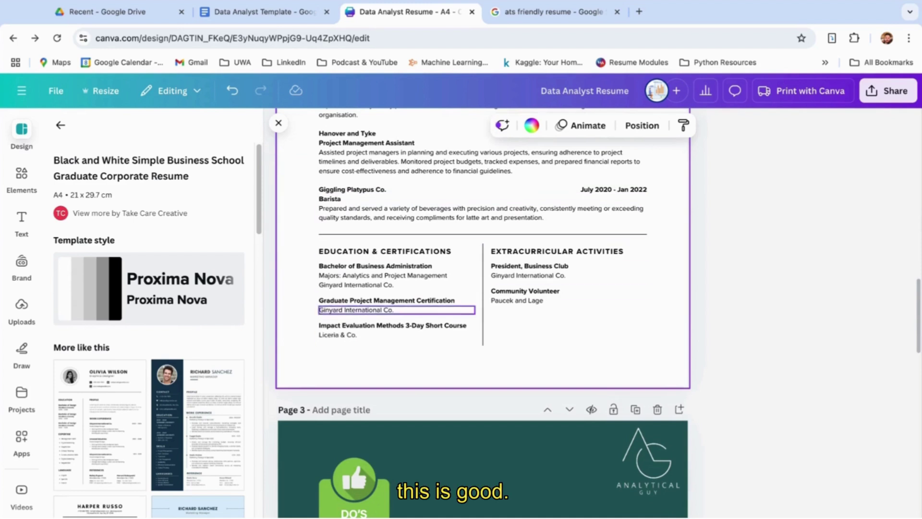
scroll(149, 326, "down", 8)
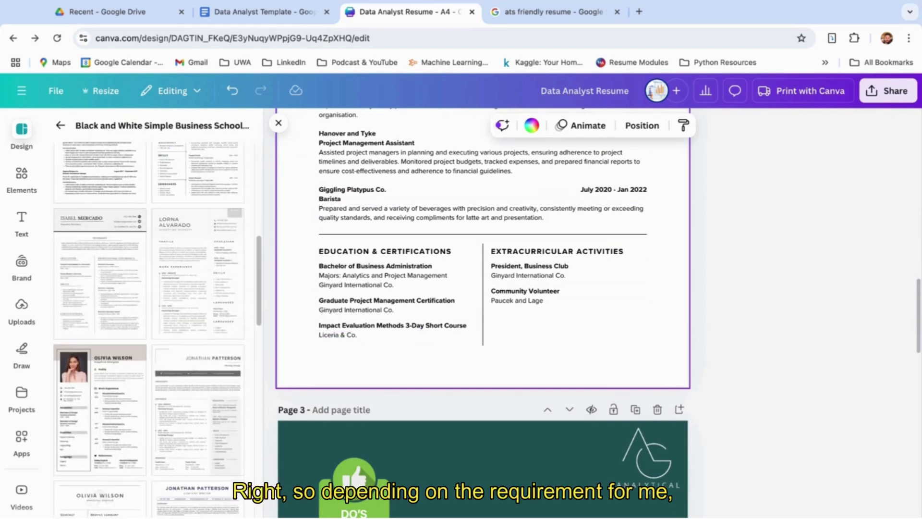
left_click(261, 11)
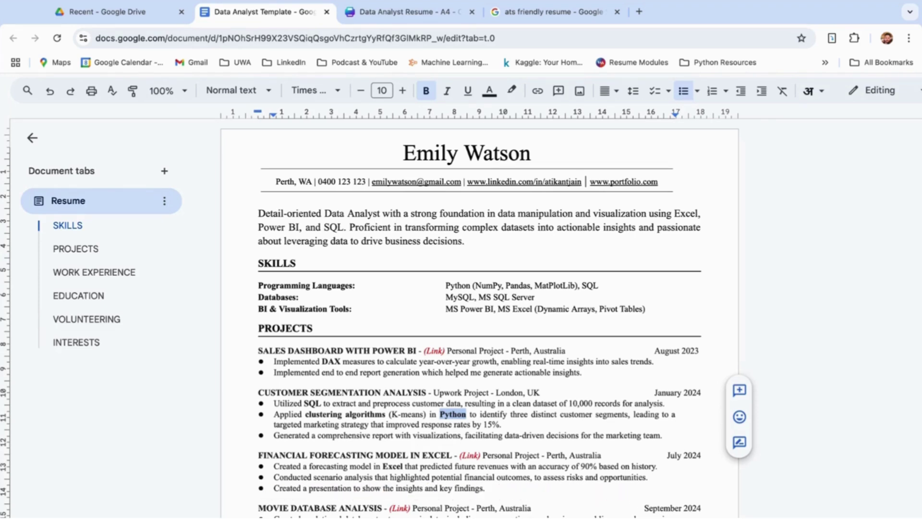
Step: Select the whole PROJECTS section in the Google Docs resume, then switch back to Canva
scroll(479, 317, "down", 5)
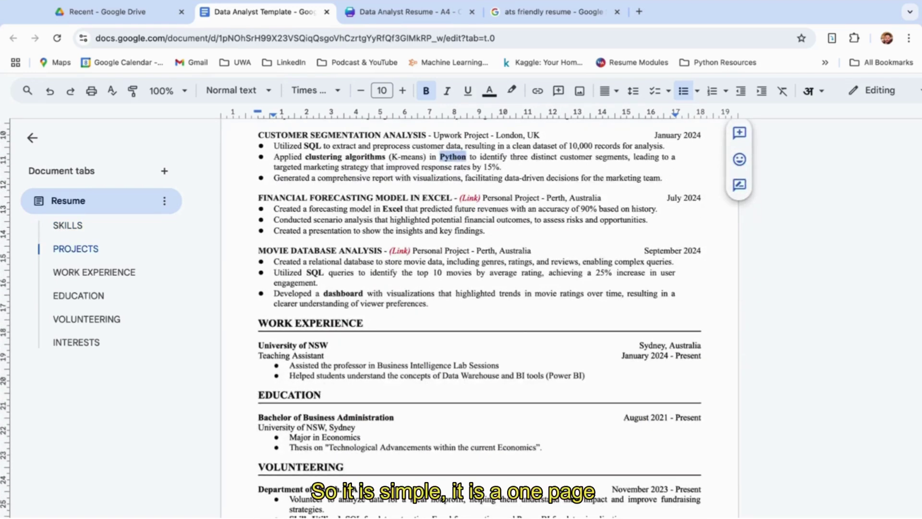
scroll(479, 316, "up", 5)
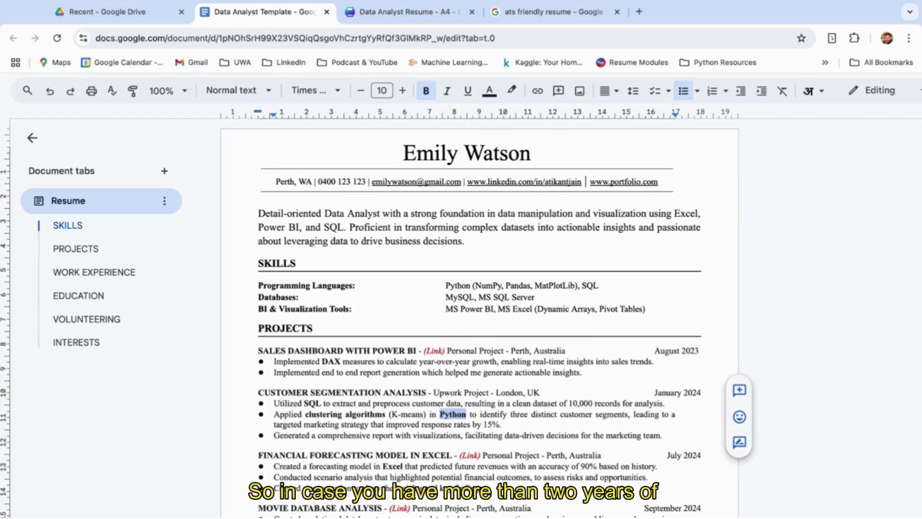
scroll(479, 317, "down", 3)
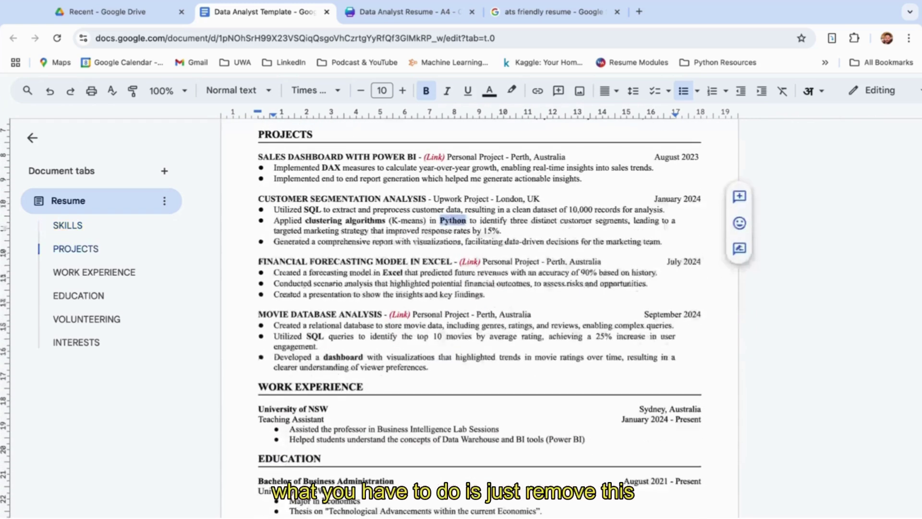
scroll(479, 317, "up", 1)
left_click_drag(258, 202, 432, 435)
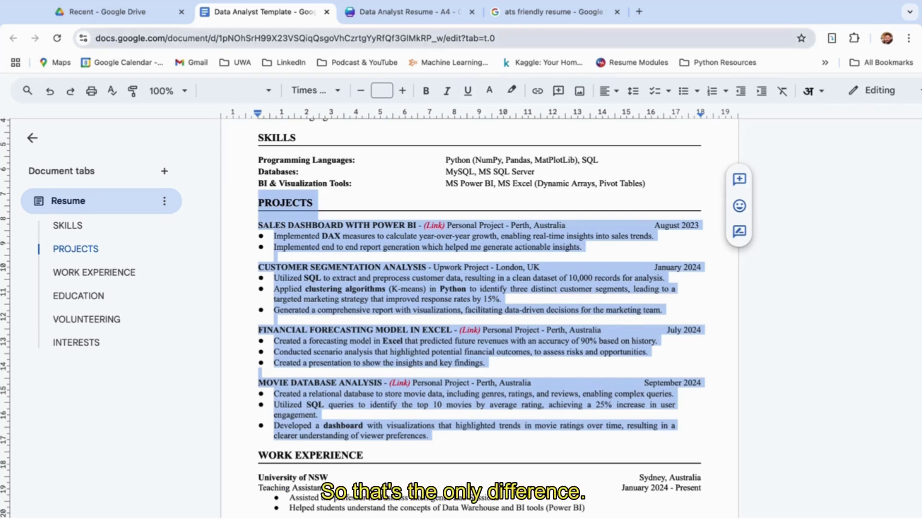
key("ctrl+Tab")
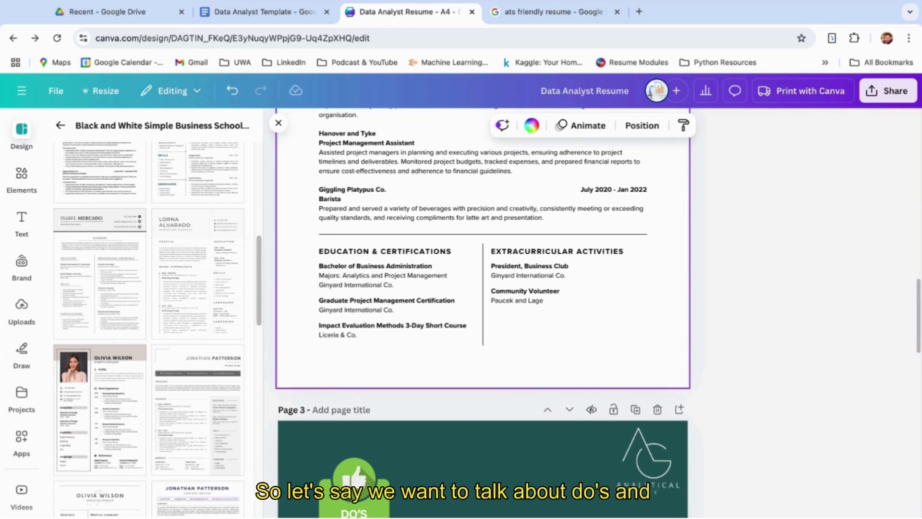
Step: Scroll to page 3's DO'S slide of resume tips in Canva
scroll(483, 312, "down", 8)
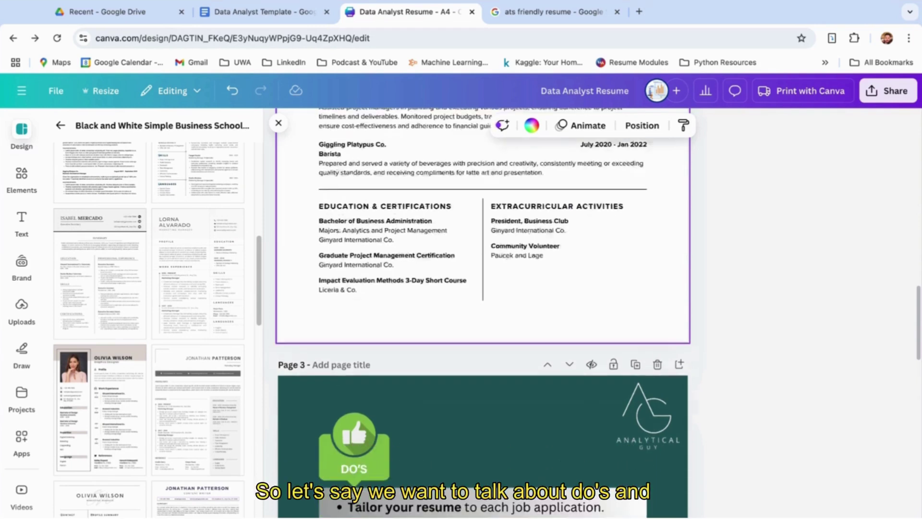
scroll(482, 312, "up", 1)
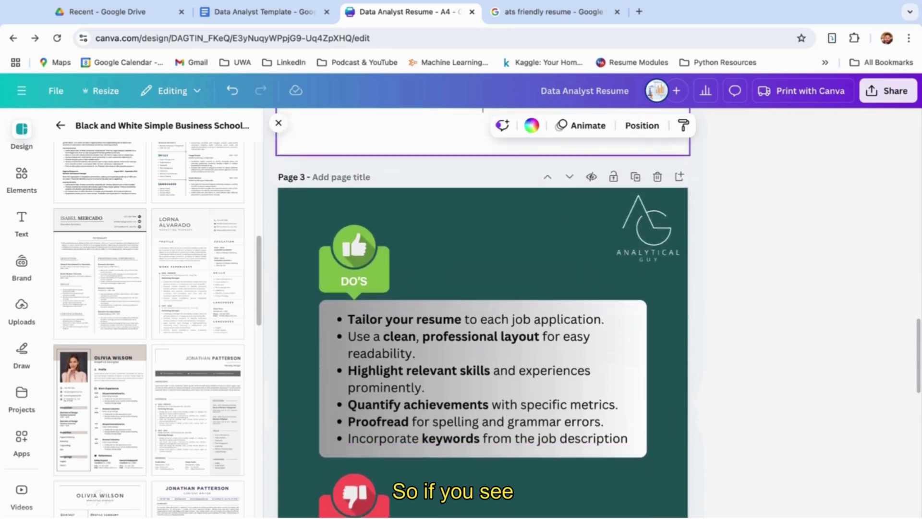
scroll(483, 312, "up", 3)
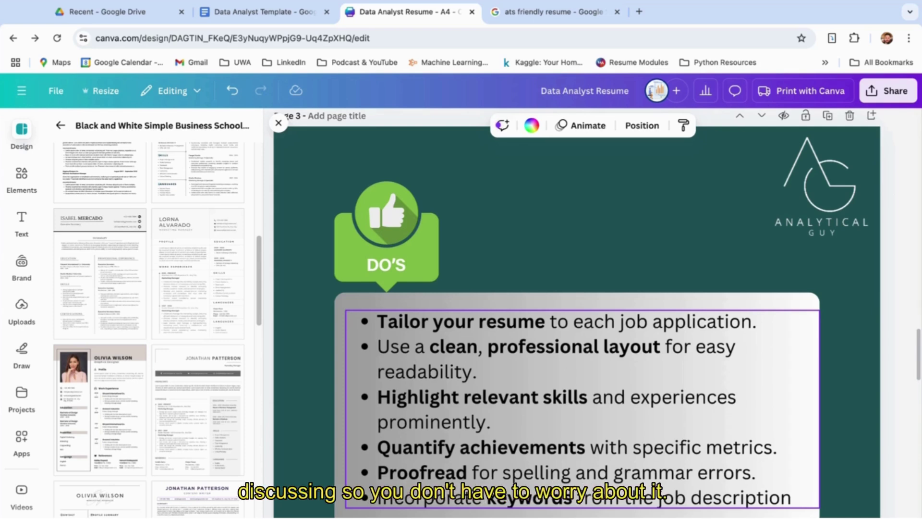
Step: In the Google Docs resume, deselect the PROJECTS section, then return to Canva's DO'S slide
left_click(262, 12)
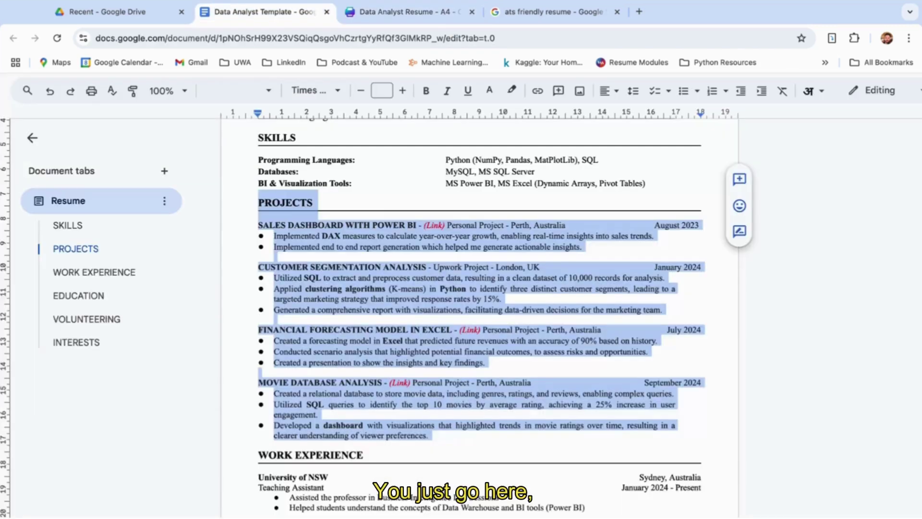
left_click(313, 202)
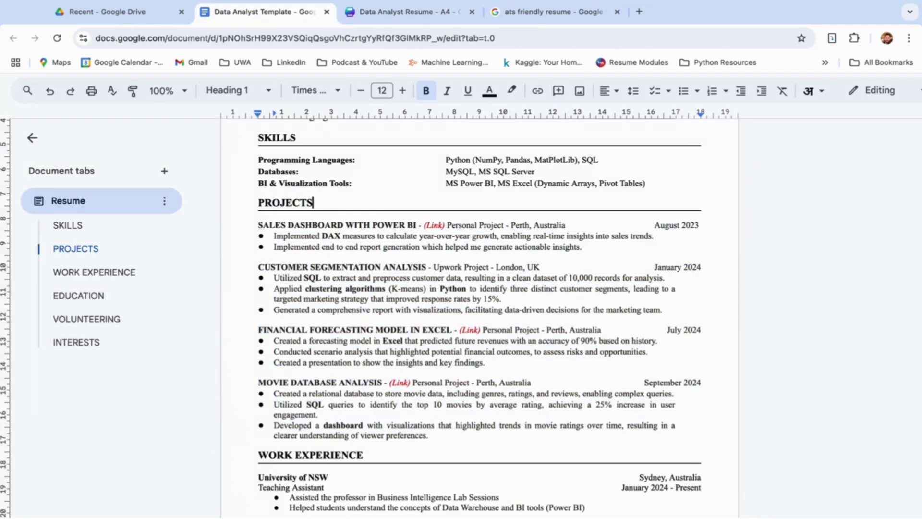
key("ctrl+Tab")
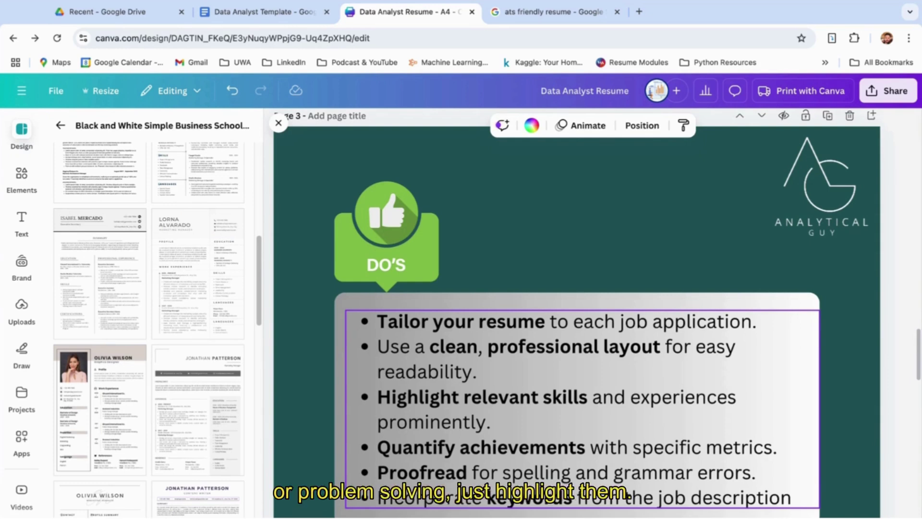
scroll(576, 313, "down", 1)
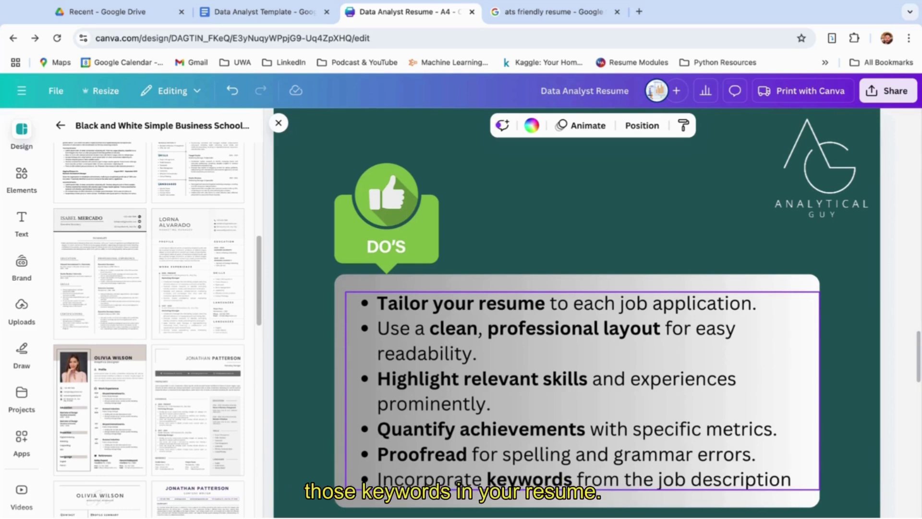
scroll(547, 312, "down", 5)
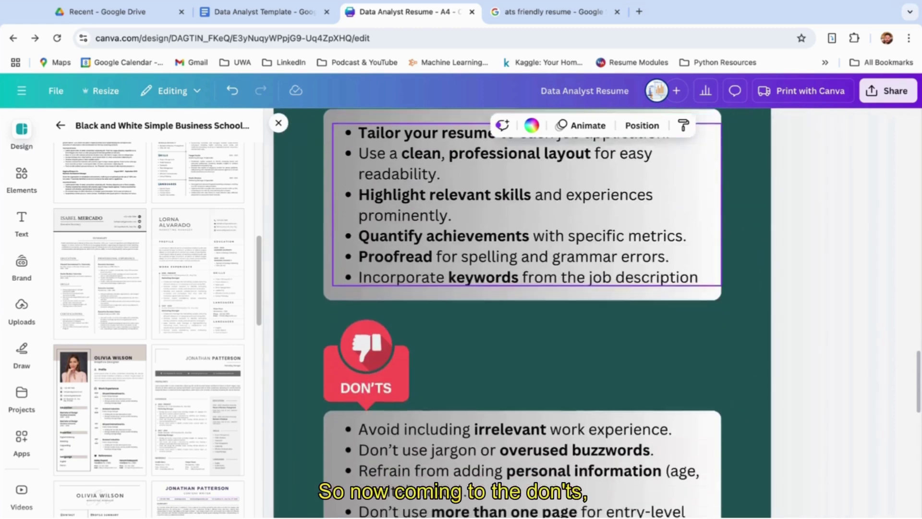
scroll(522, 312, "down", 3)
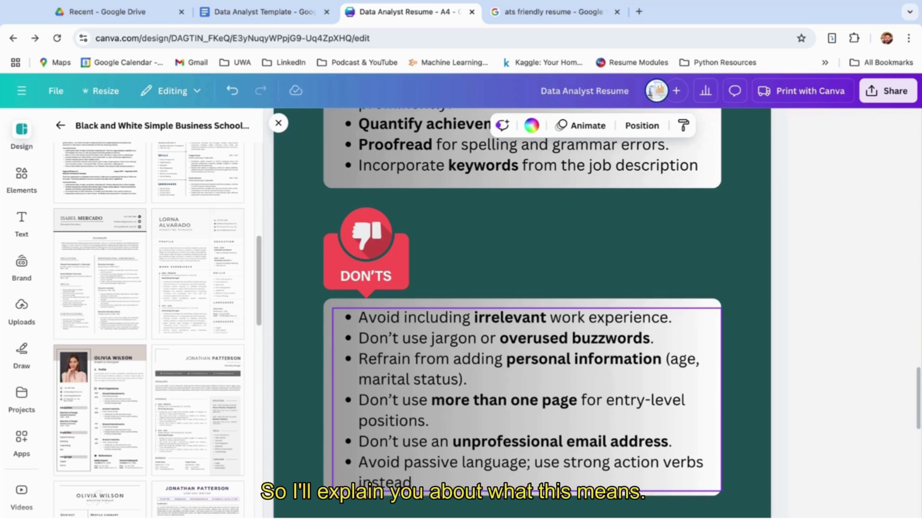
scroll(523, 313, "down", 10)
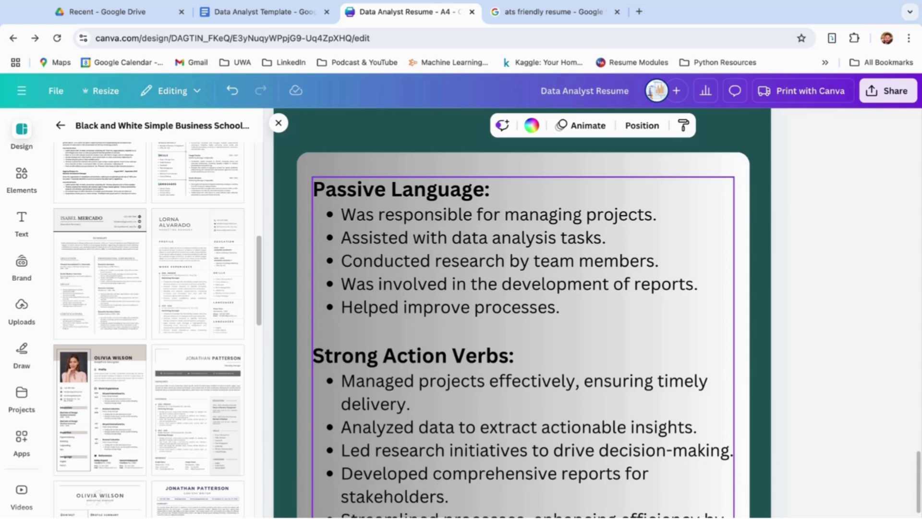
Step: Highlight the passive example lines and their action-verb rewrites, such as the 20% efficiency line
scroll(522, 325, "down", 2)
triple_click(519, 217)
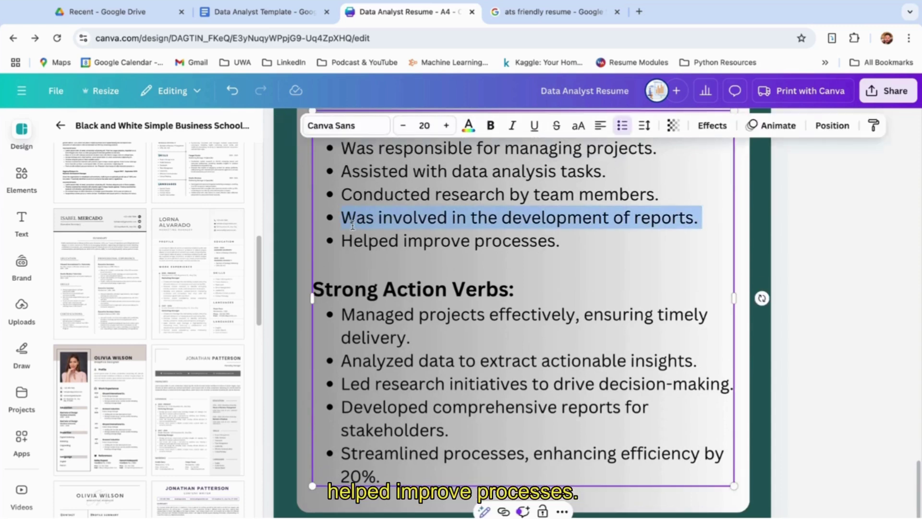
triple_click(437, 240)
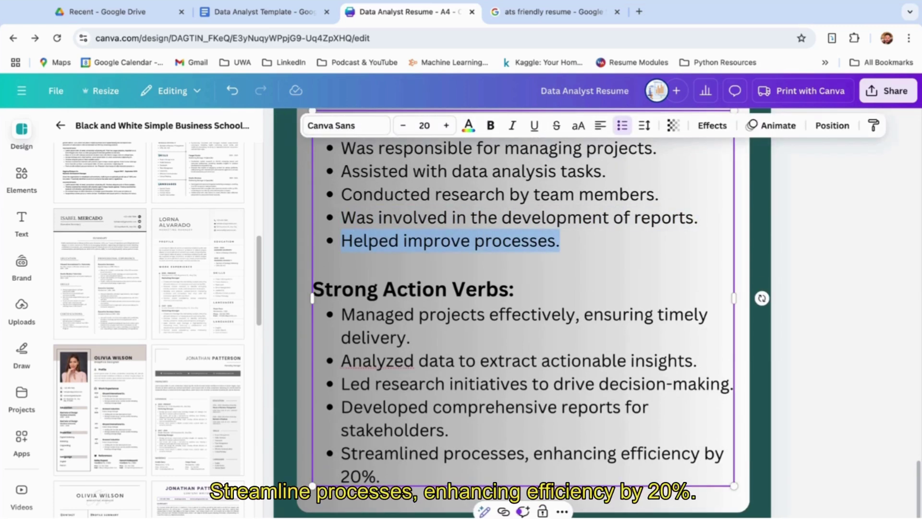
triple_click(528, 453)
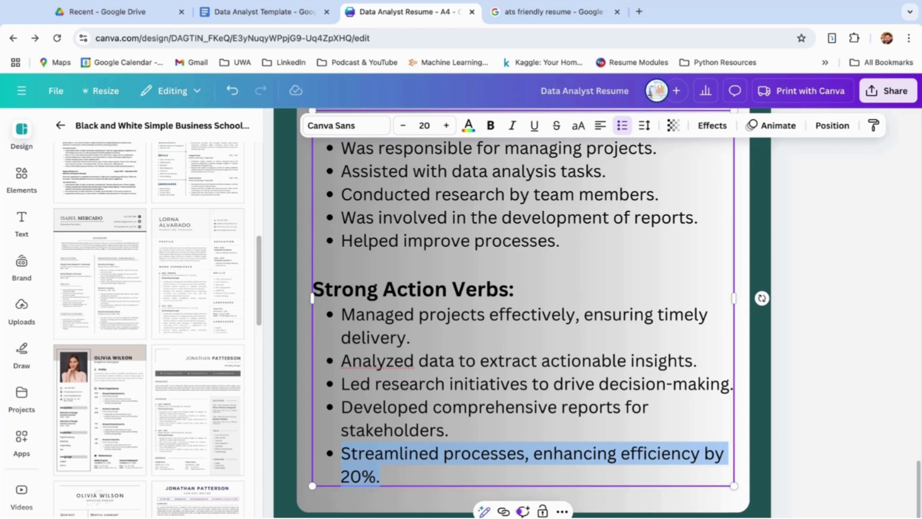
scroll(523, 313, "up", 2)
triple_click(382, 247)
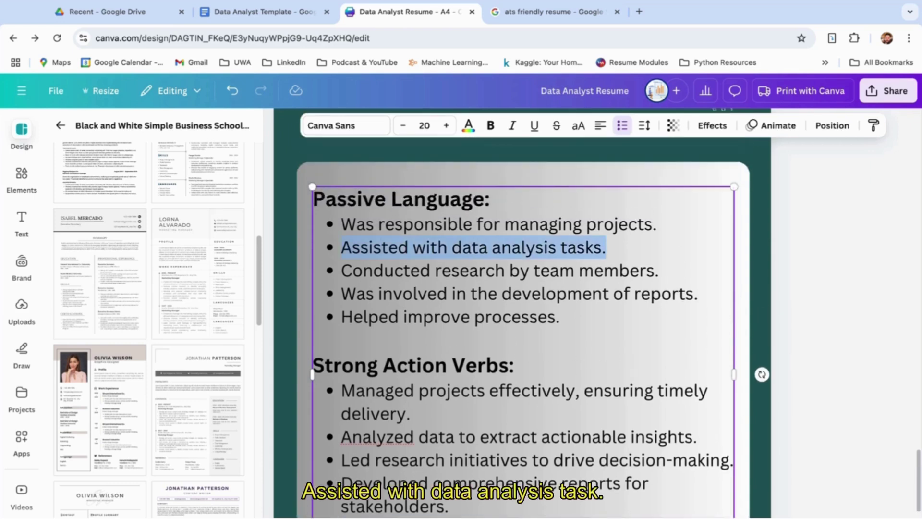
triple_click(385, 436)
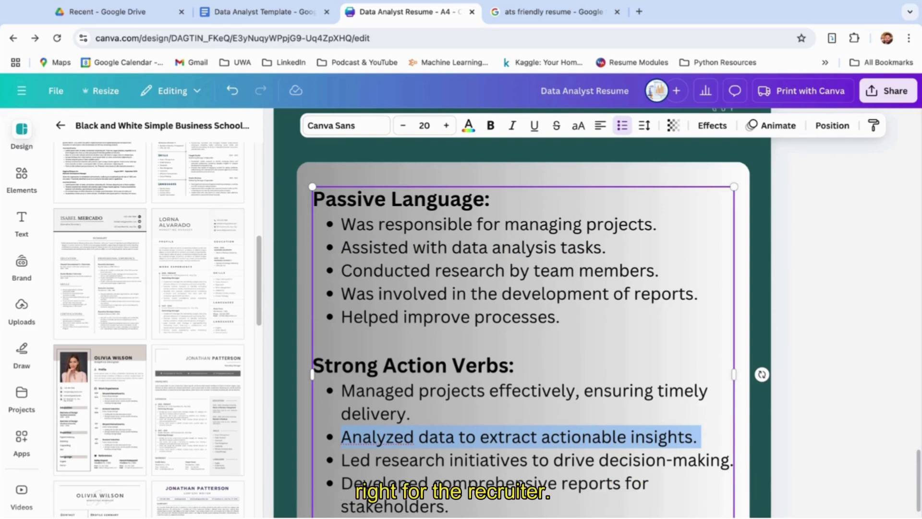
Step: Go back to the Google Docs Data Analyst resume template showing Skills and Projects
scroll(523, 312, "down", 5)
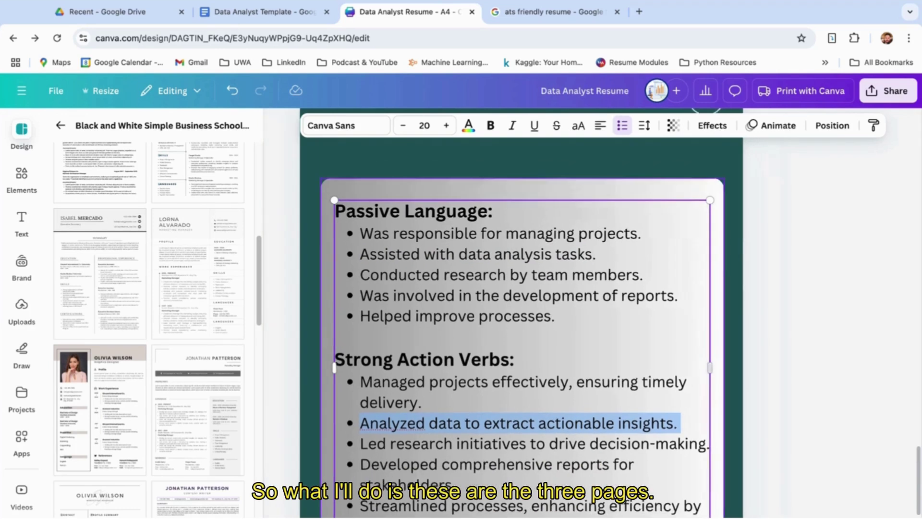
scroll(482, 312, "down", 10)
scroll(483, 312, "up", 10)
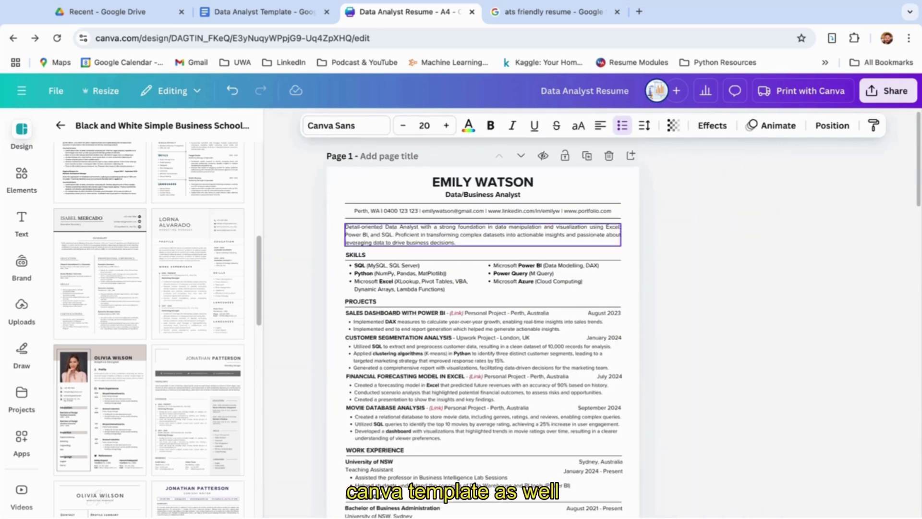
key("ctrl+shift+Tab")
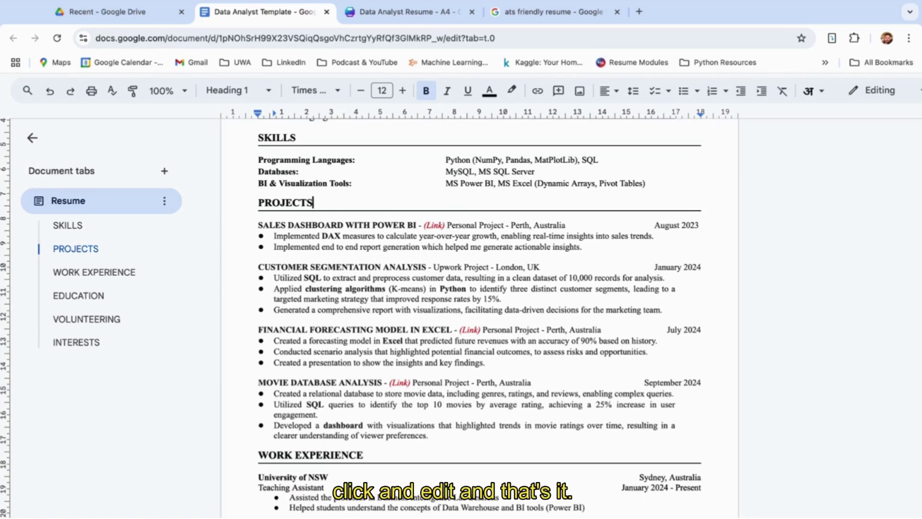
scroll(480, 317, "up", 3)
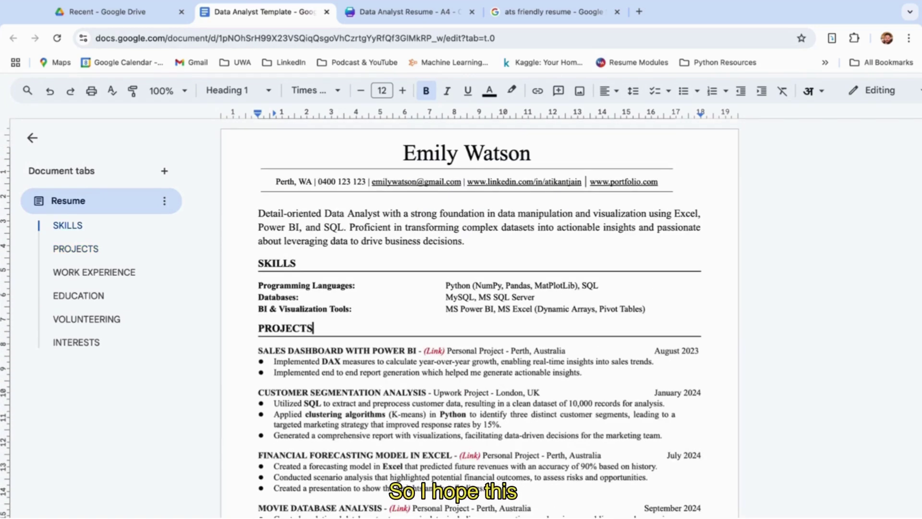